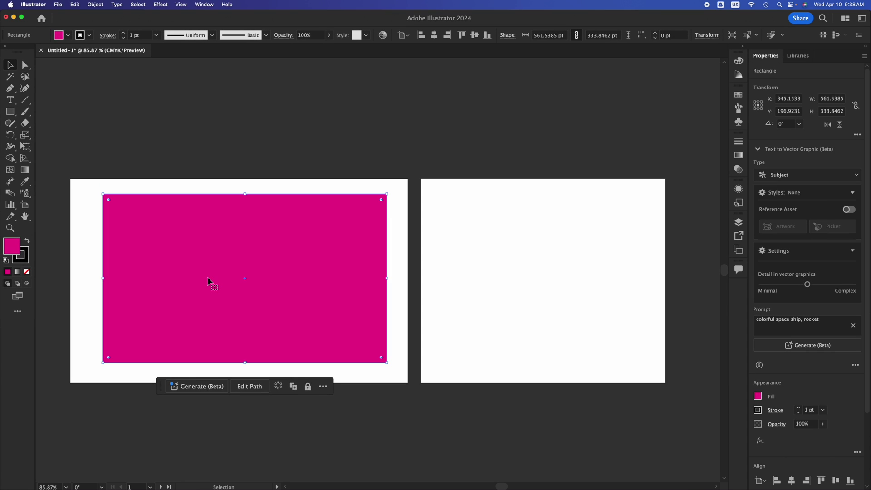
Remove the stroke from the magenta rectangle, keeping its fill.
mouse_move(233, 287)
left_mouse_down()
mouse_move(242, 278)
mouse_move(236, 286)
left_mouse_up()
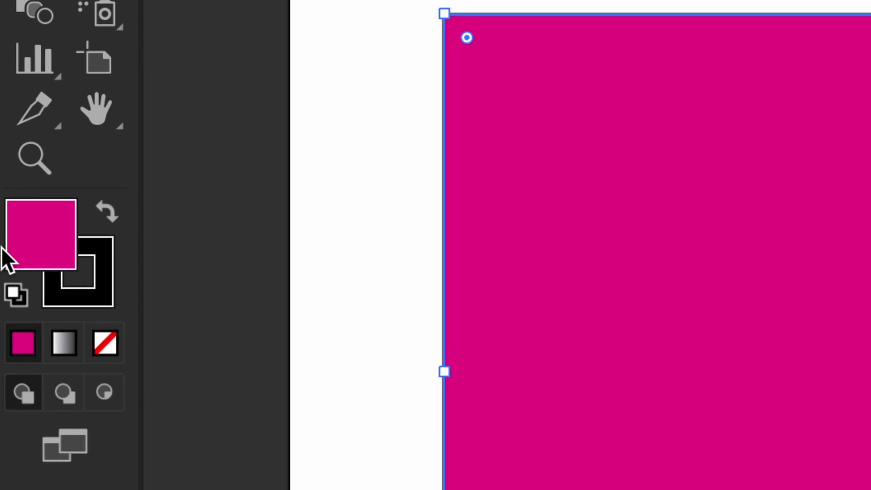
double_click(81, 304)
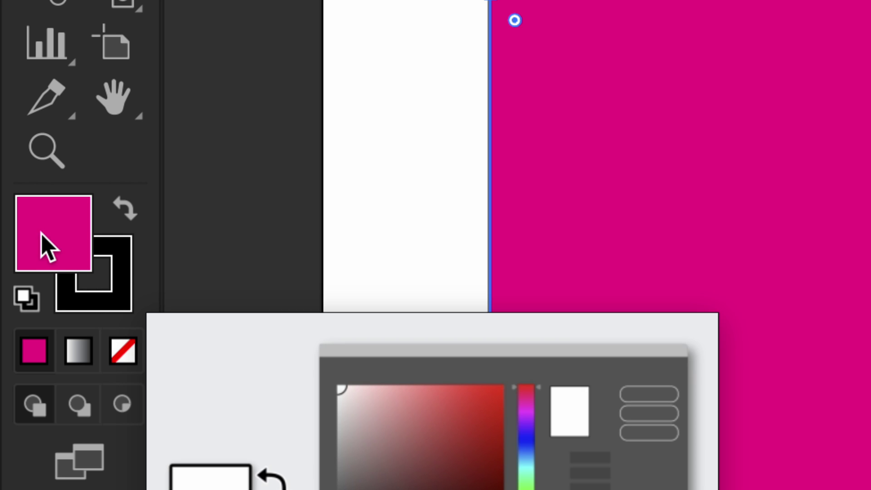
left_click(111, 304)
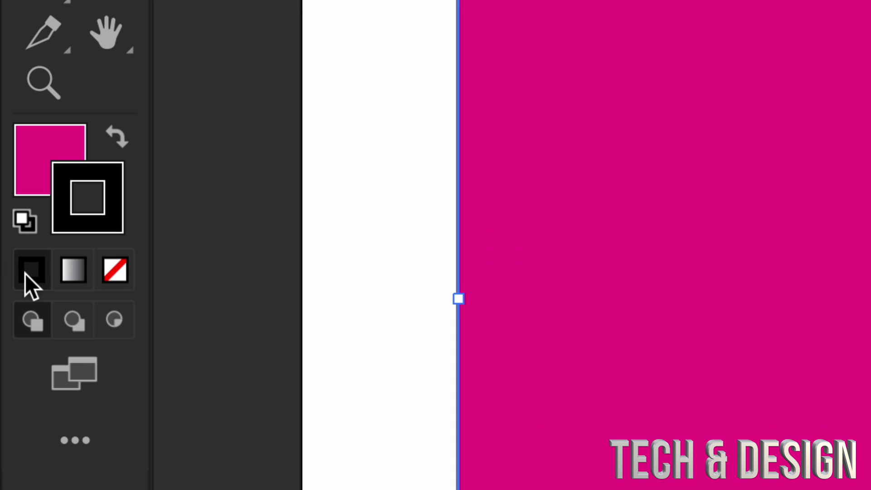
left_click(113, 271)
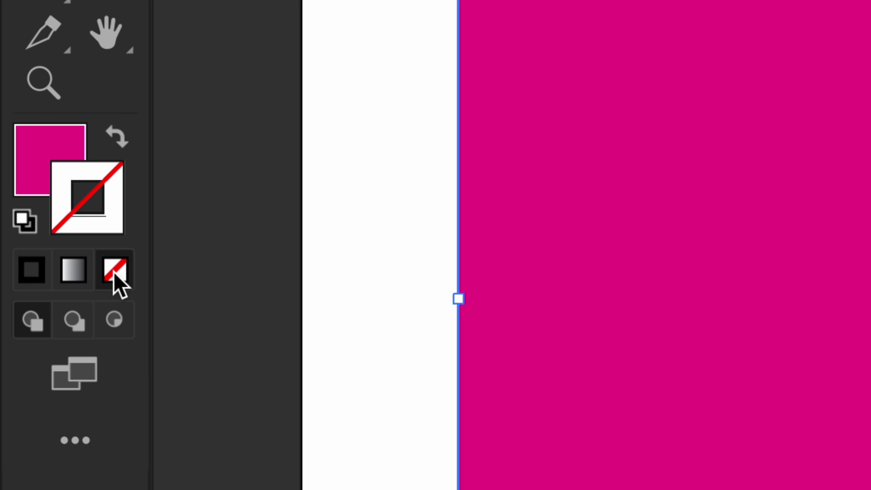
left_click(67, 143)
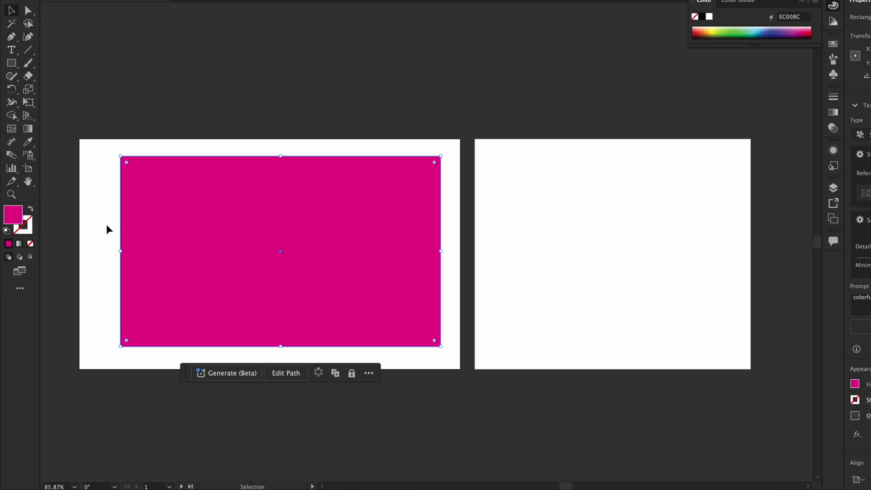
left_click(107, 225)
left_click(172, 218)
left_click(113, 201)
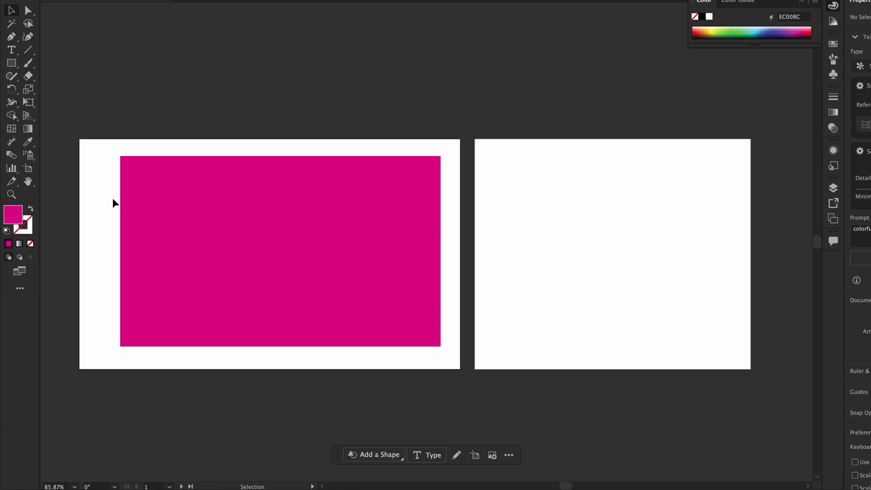
Give the magenta rectangle a red stroke with the colour F90606.
left_click(151, 201)
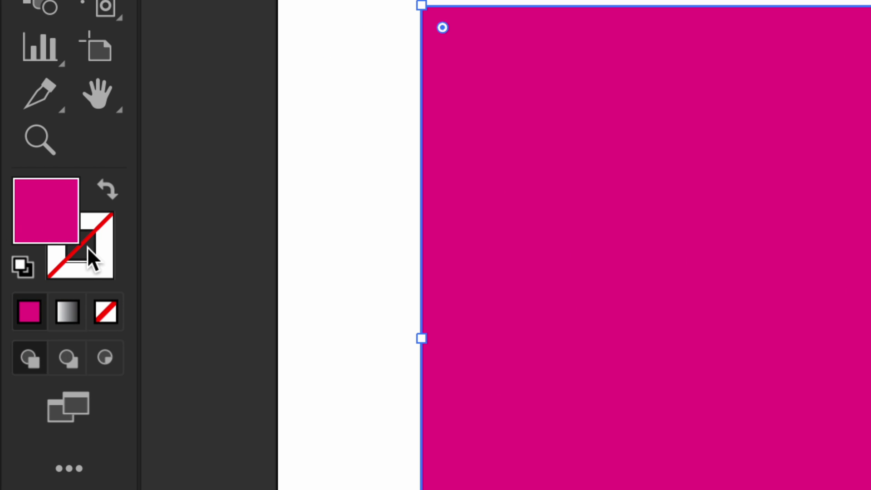
double_click(87, 247)
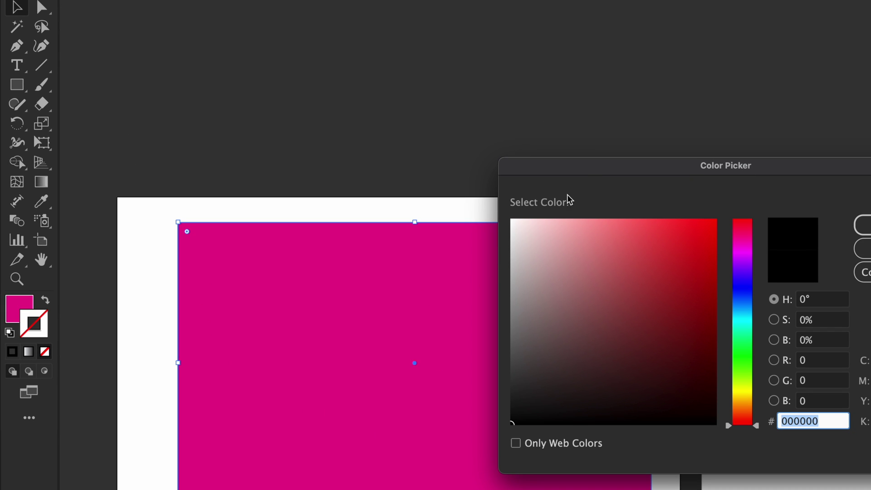
left_click_drag(593, 175, 252, 80)
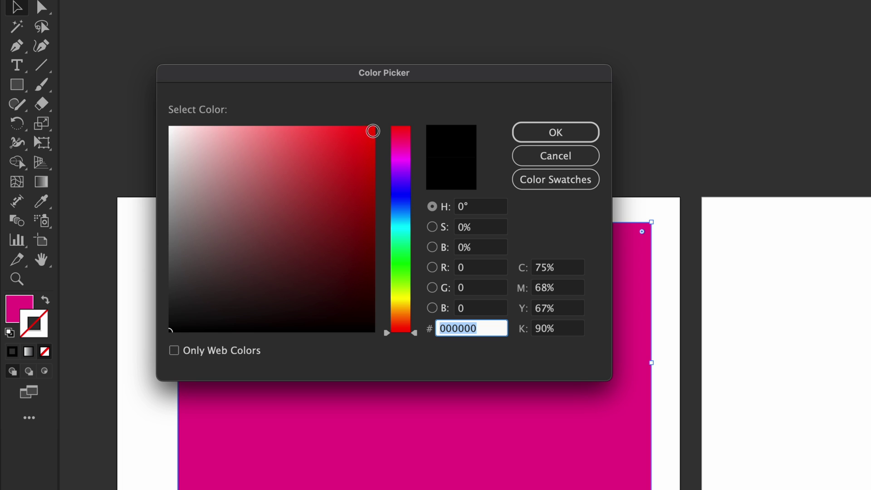
type("F90606")
left_click(542, 133)
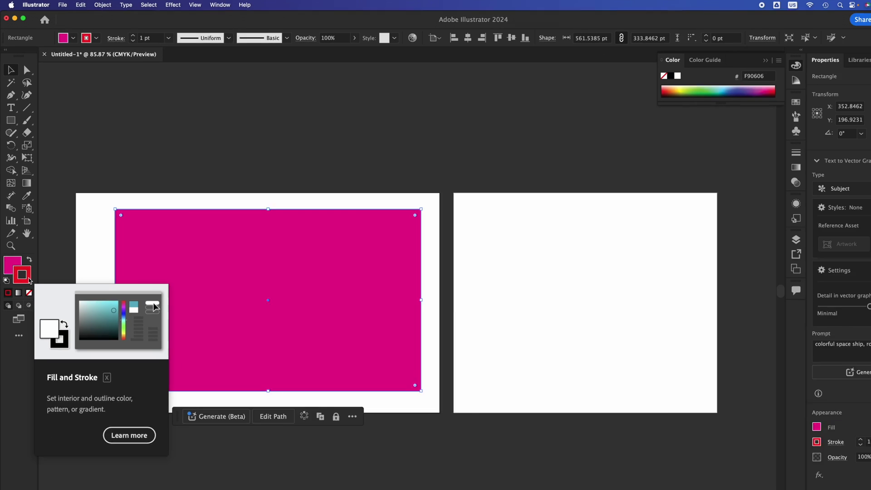
left_click(237, 213)
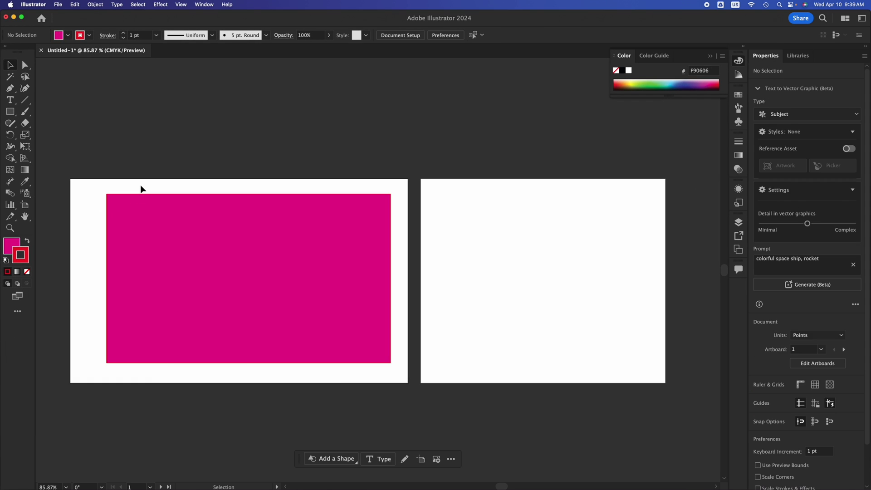
Try stroke weights of 100 pt and 8 pt on the rectangle, and settle on 18 pt.
left_click(256, 246)
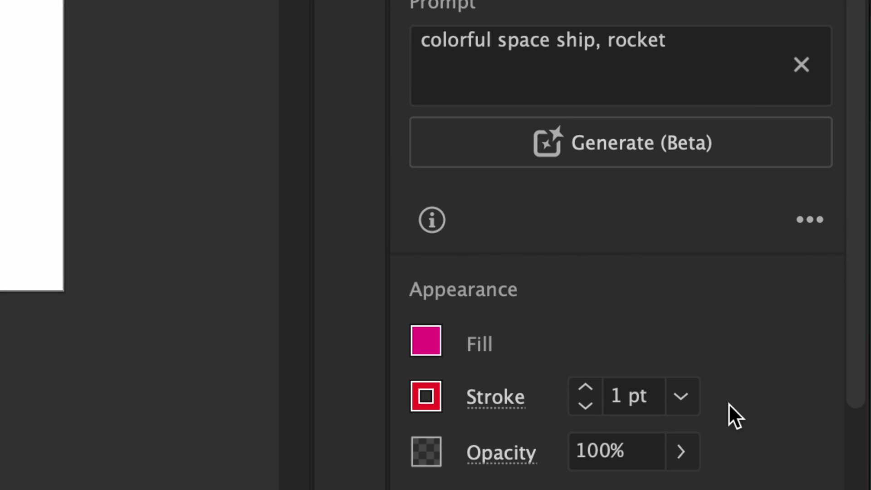
left_click(683, 391)
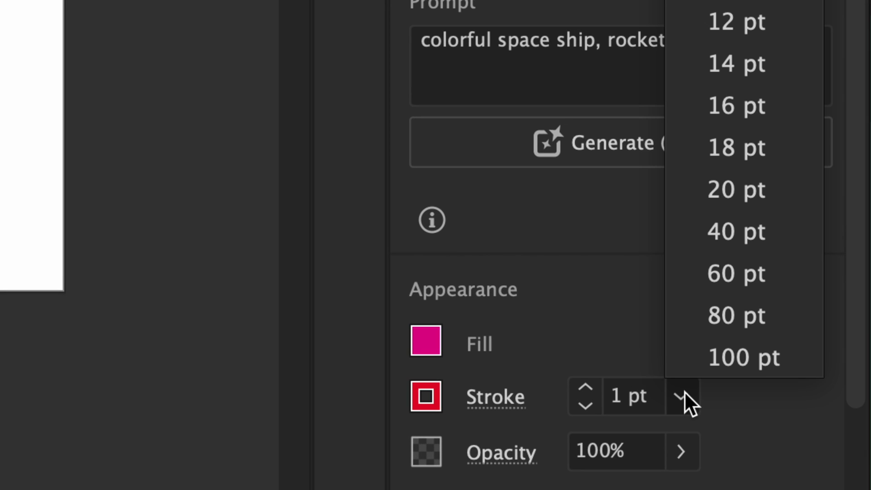
left_click(730, 368)
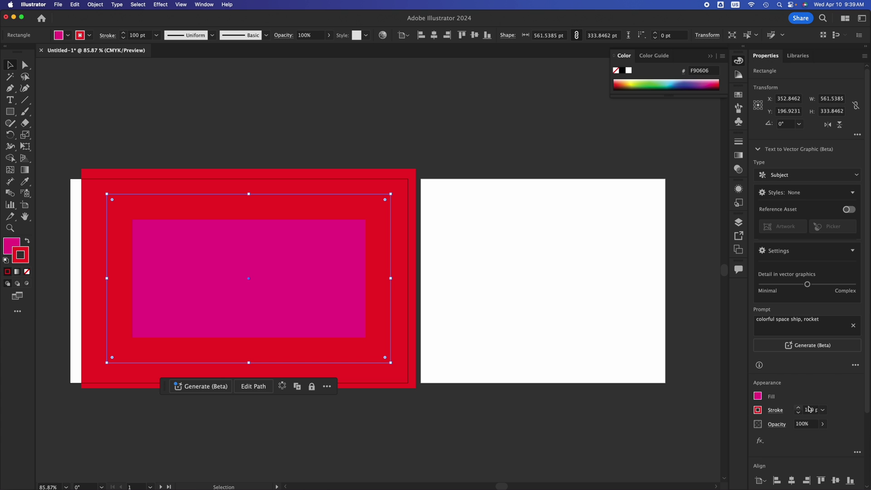
left_click(824, 411)
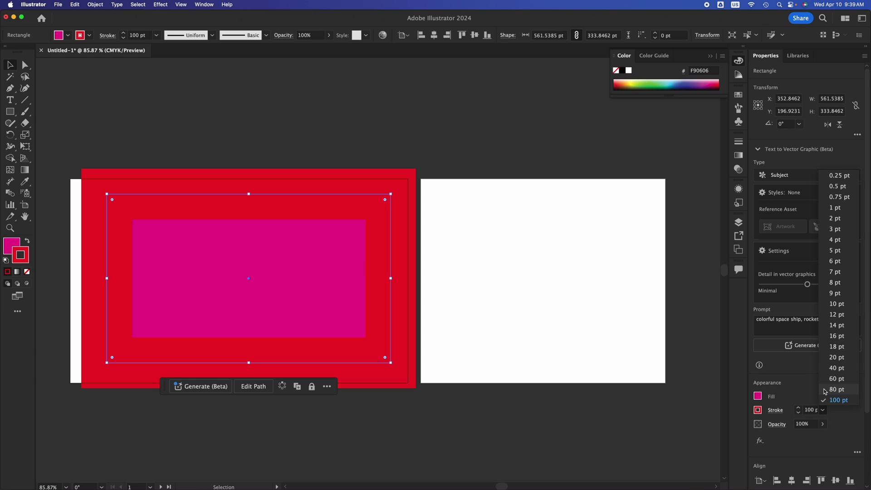
left_click(844, 288)
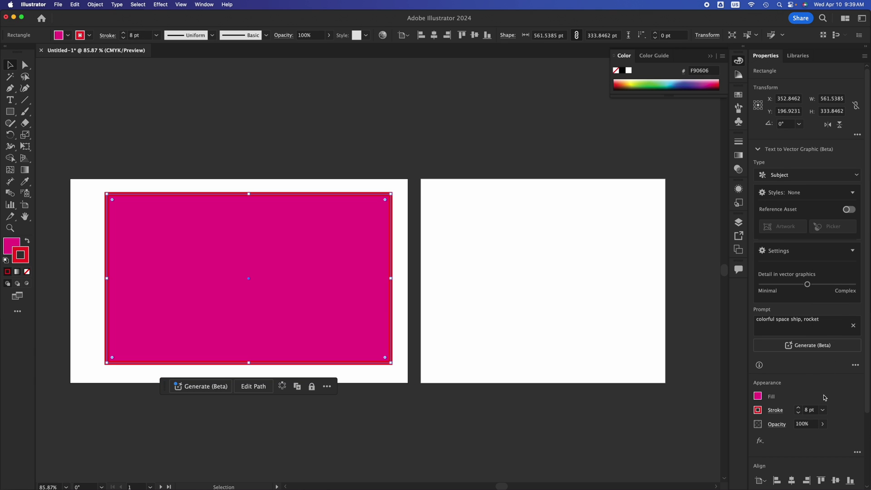
left_click(823, 411)
left_click(838, 357)
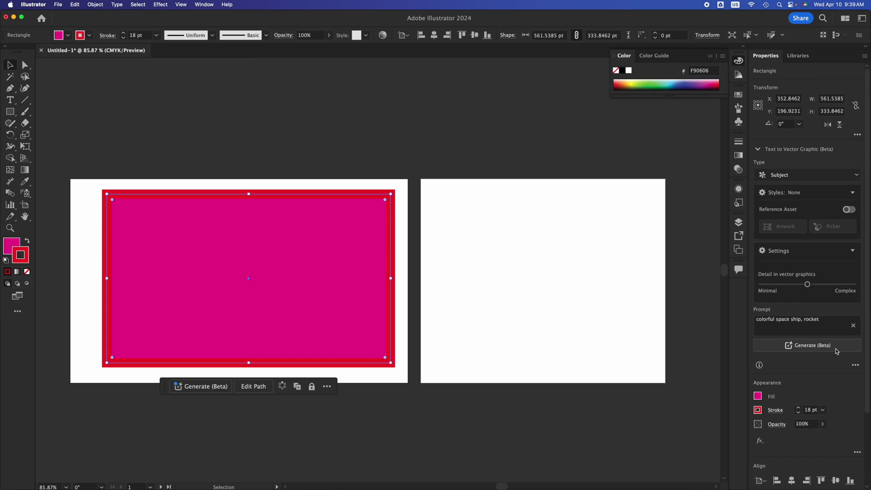
left_click(426, 222)
Change the rectangle's stroke colour to the near-black 1C0A0A.
left_click(278, 241)
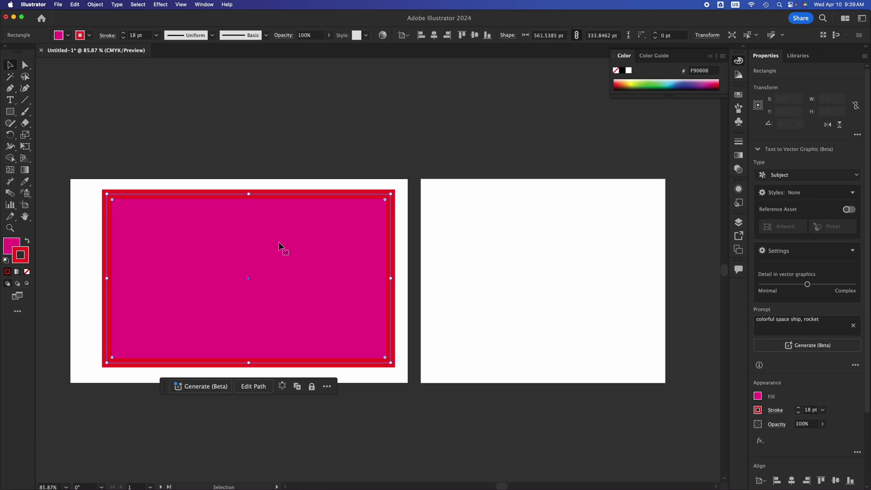
double_click(21, 255)
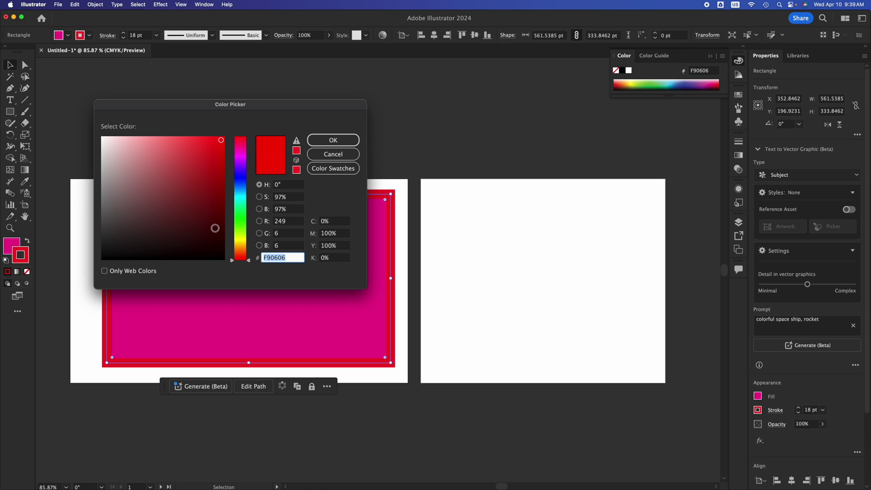
left_click(184, 246)
left_click(333, 140)
left_click(433, 150)
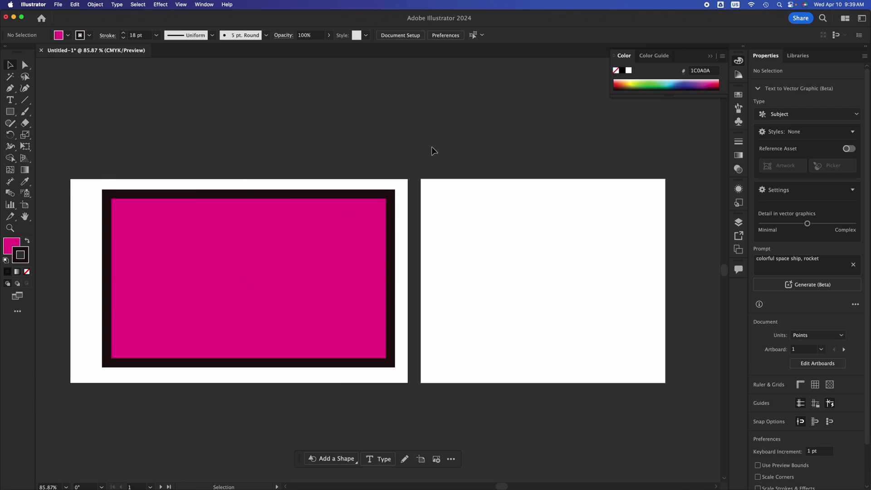
Set the rectangle's dark stroke to none and deselect the shape.
left_click(324, 247)
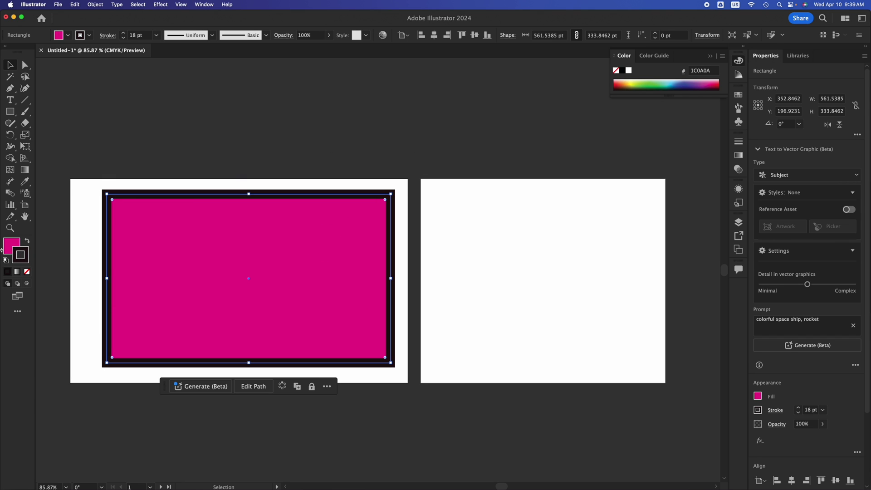
left_click(26, 272)
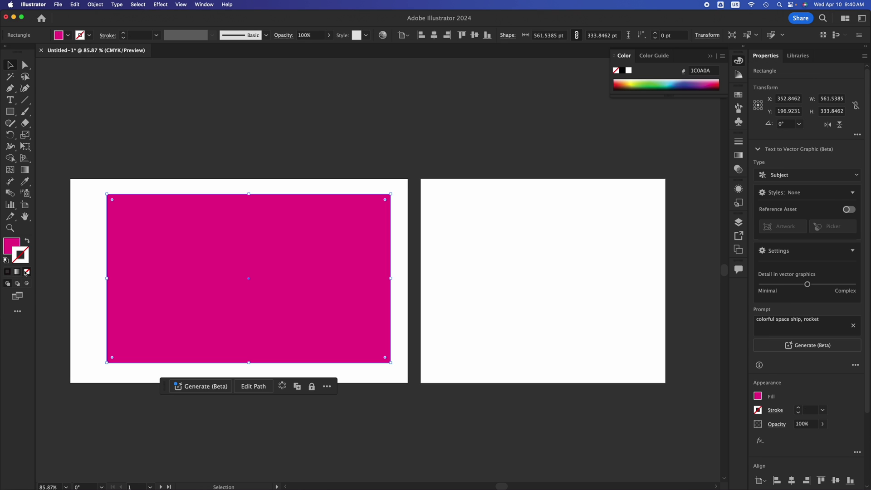
left_click(95, 228)
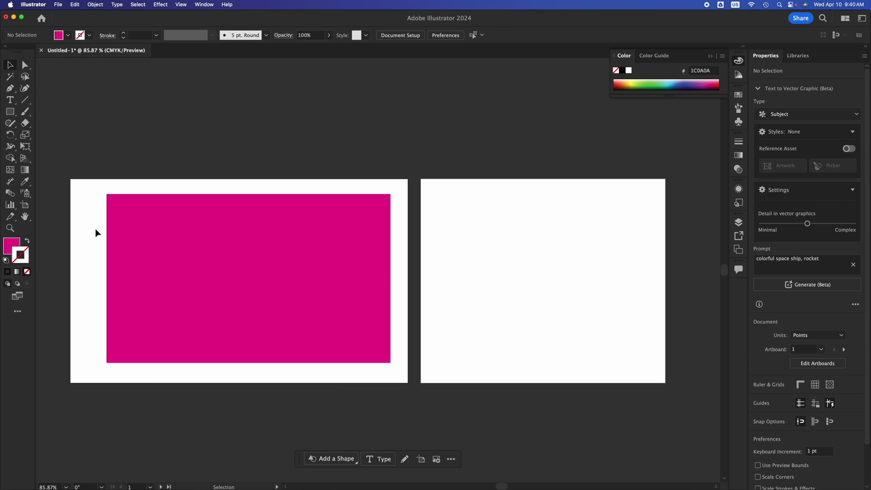
Shrink the magenta rectangle to about 148 by 106 pt and delete it from the artboard.
left_click(136, 238)
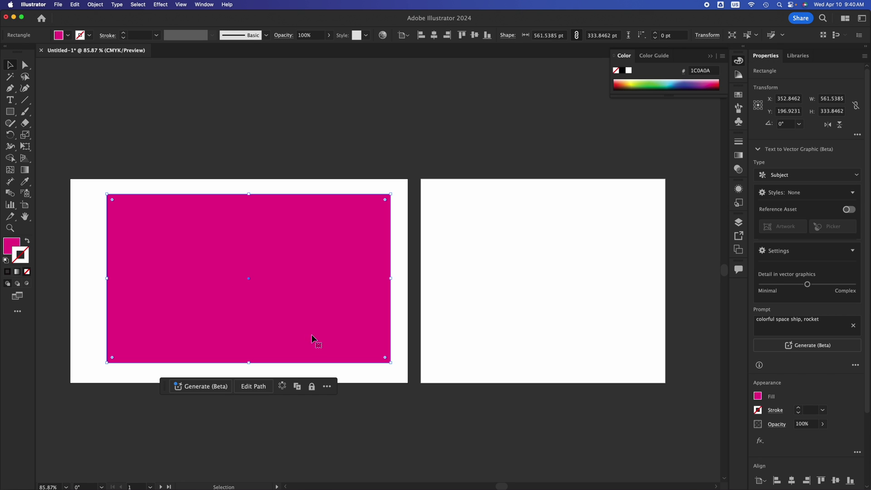
left_click_drag(381, 358, 180, 250)
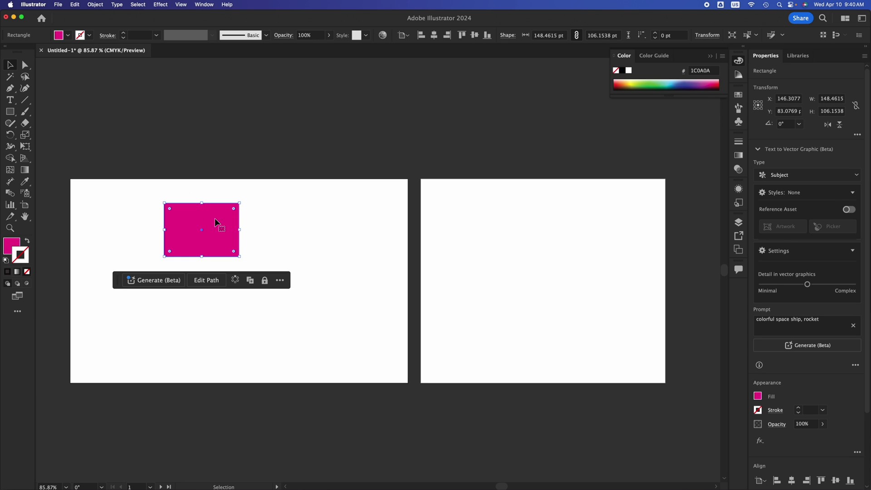
key("Delete")
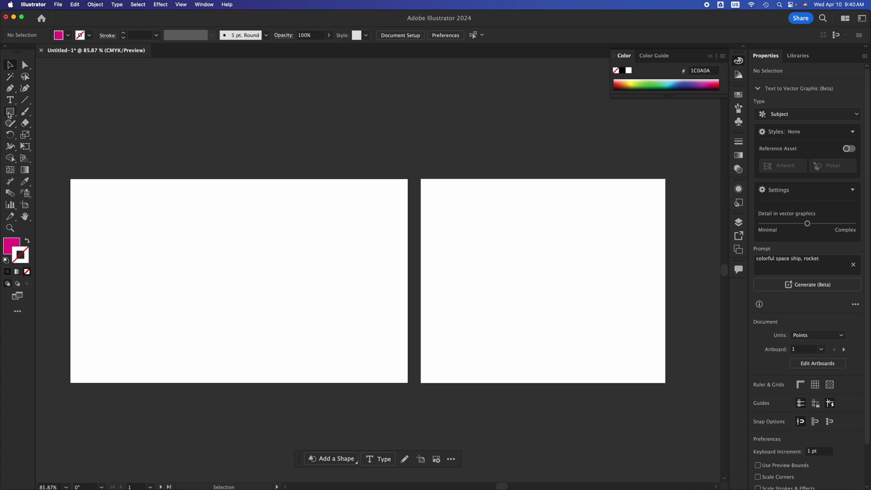
Draw a magenta square with sides of about 295 pt on the first artboard using the Rectangle tool.
left_click(10, 116)
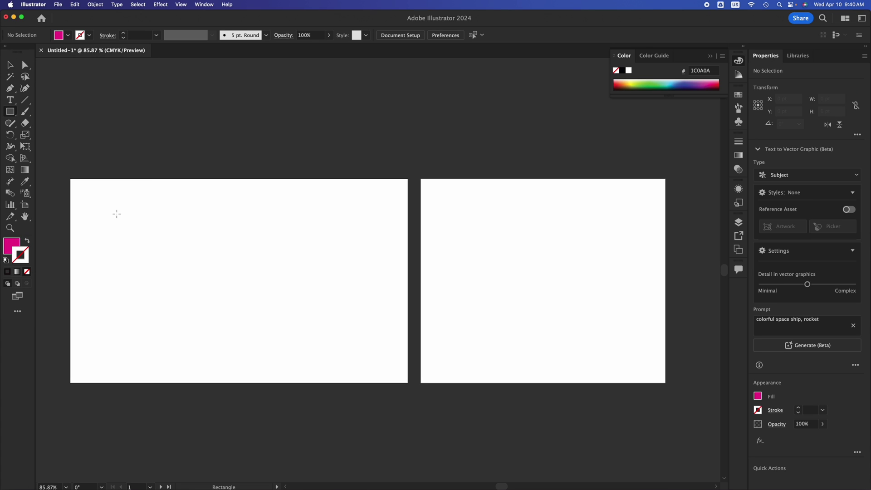
left_click_drag(108, 207, 253, 357)
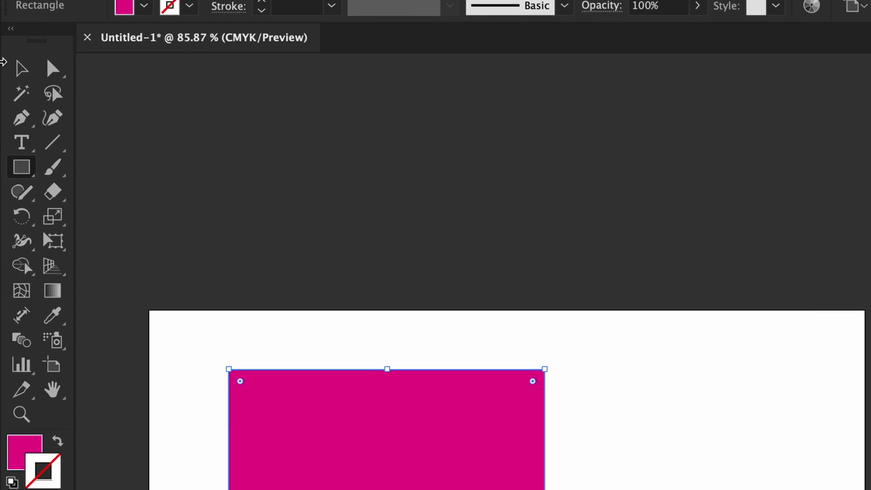
left_click(64, 98)
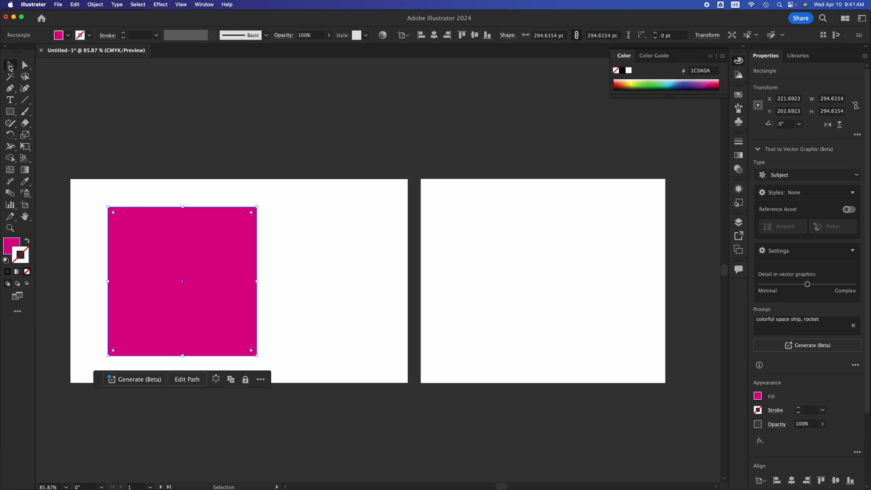
Try stretching the square freely from its upper-right corner to about 517 by 33 pt, and undo the resize.
left_click_drag(256, 206, 370, 339)
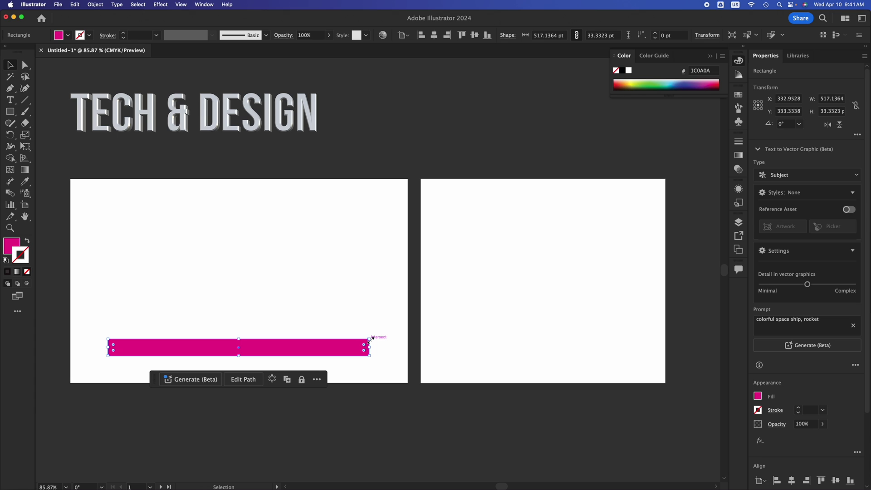
key("a")
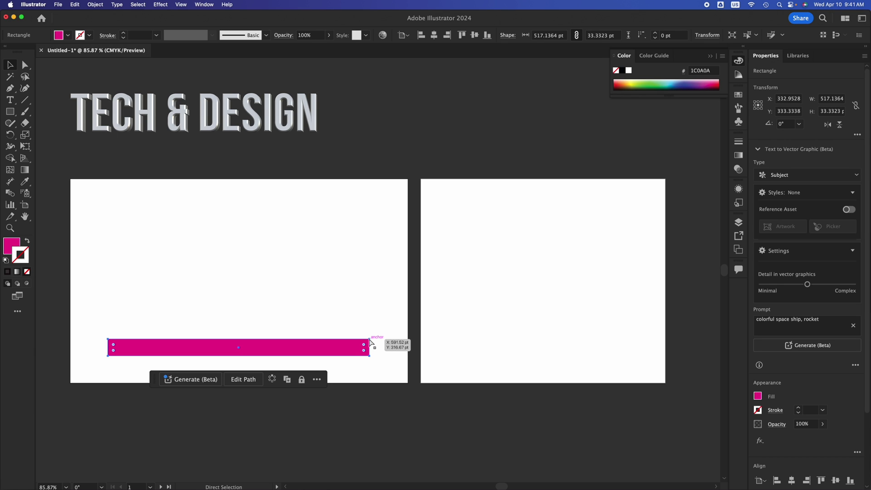
key("super+z")
Scale the square proportionally from its upper-right corner to about 268 pt per side with the Selection tool.
key("v")
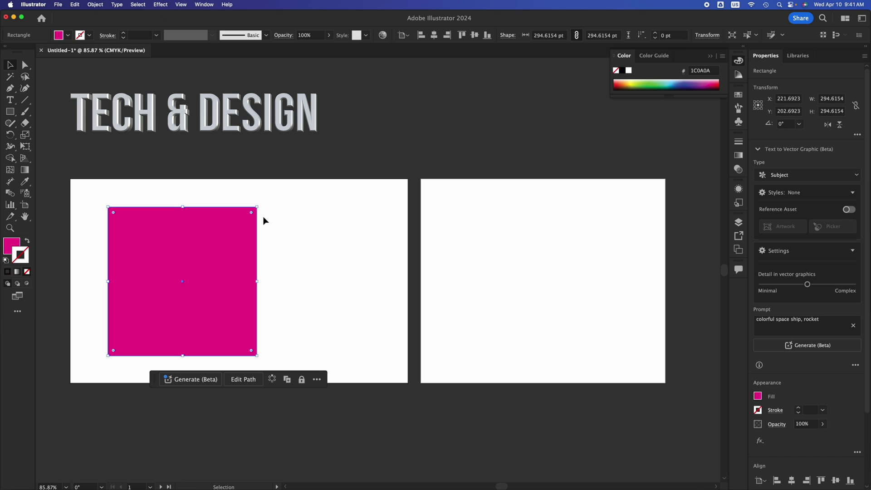
left_click_drag(259, 207, 496, 227)
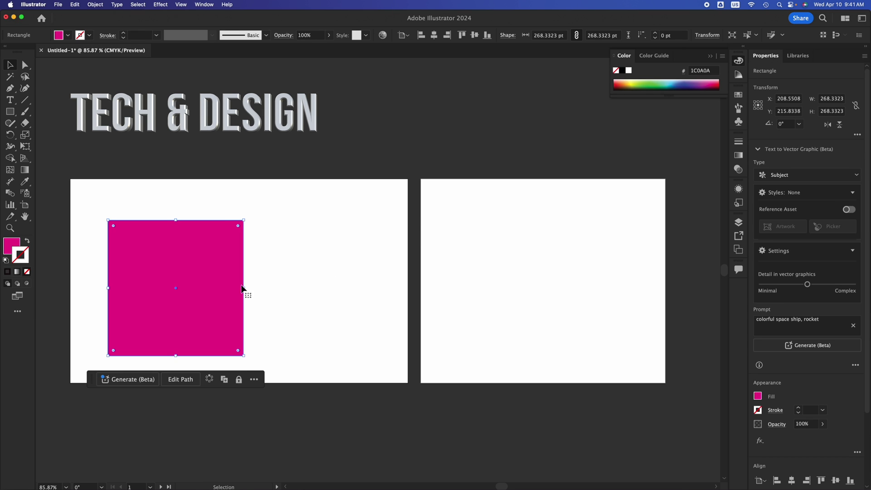
Try narrowing the square from its right edge to about 117 pt wide, and undo the change.
left_click_drag(244, 289, 167, 289)
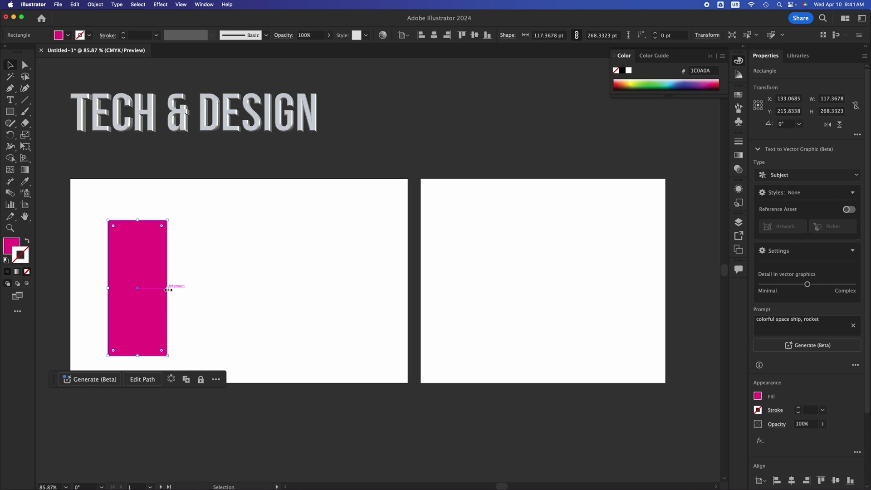
key("super+z")
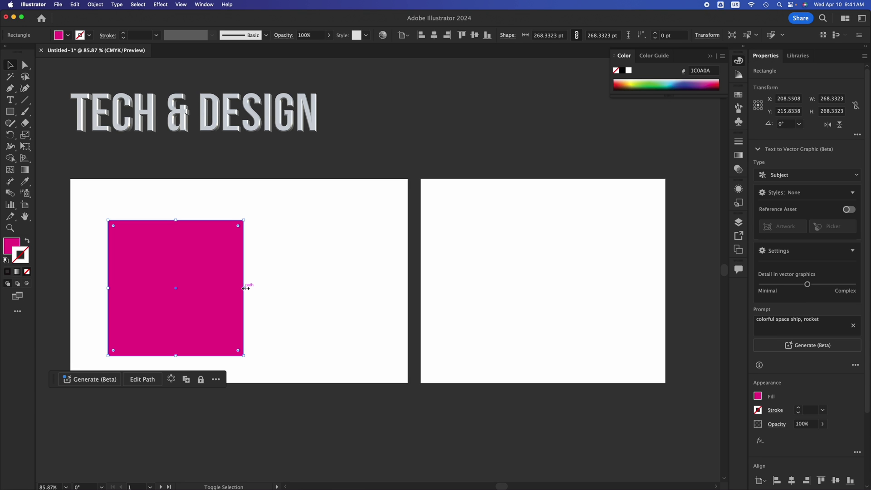
Scale the square proportionally from its right edge to about 243 pt per side.
mouse_move(245, 288)
left_mouse_down()
mouse_move(356, 284)
mouse_move(231, 289)
left_mouse_up()
left_click(262, 275)
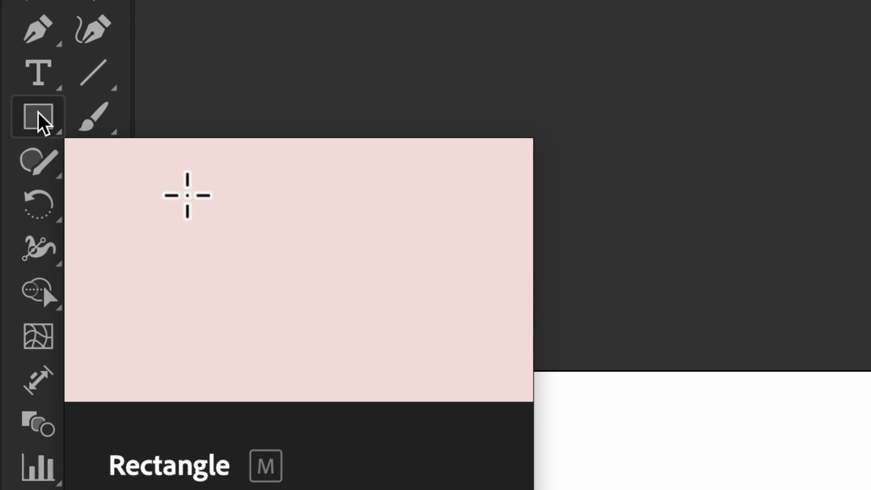
Draw a rounded rectangle about 208 by 143 pt beside the square with the Rounded Rectangle tool.
left_click(38, 114)
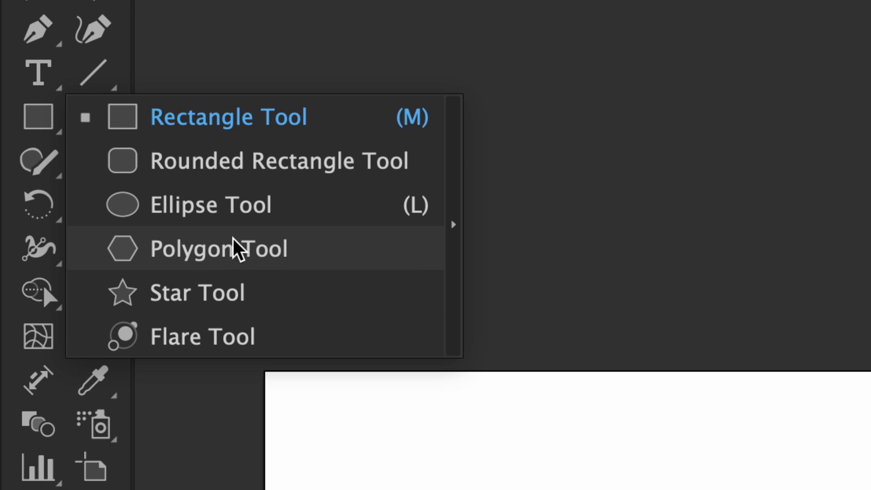
left_click(217, 164)
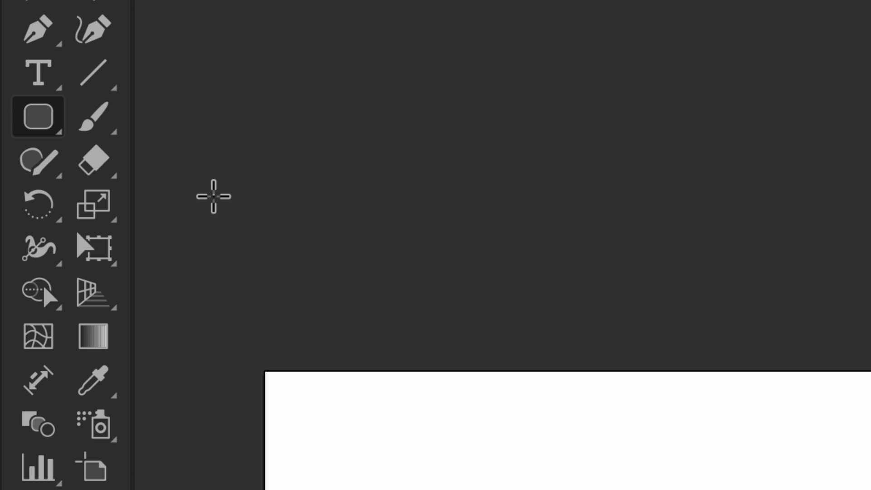
left_click(279, 250)
left_click_drag(280, 249, 618, 371)
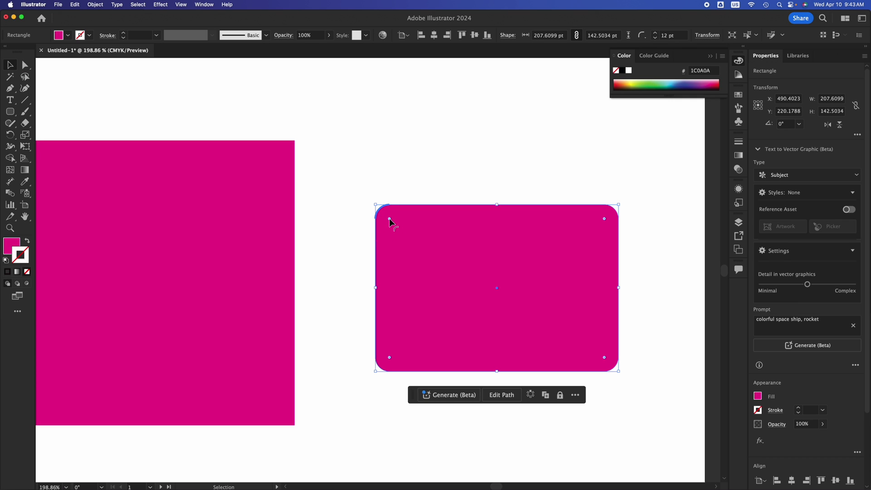
Reduce the rounded rectangle's corner radius to 0 pt so all its corners are sharp.
left_click_drag(390, 218, 342, 175)
left_click(237, 173)
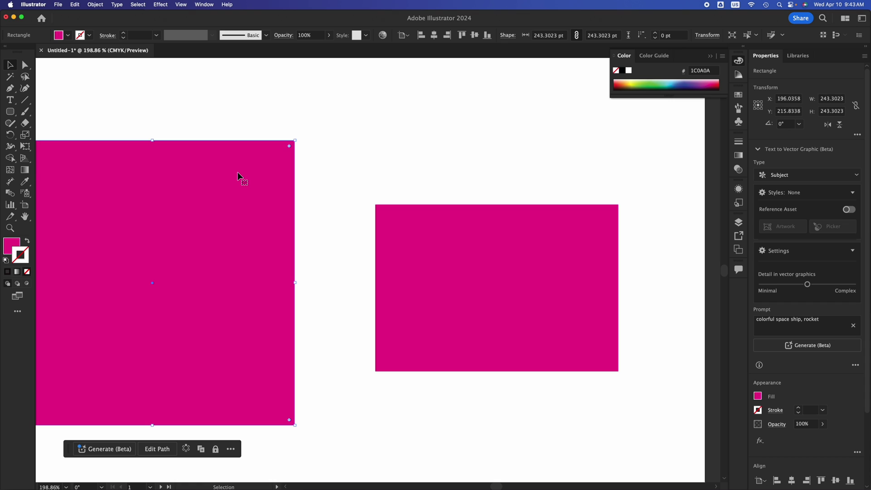
left_click(510, 228)
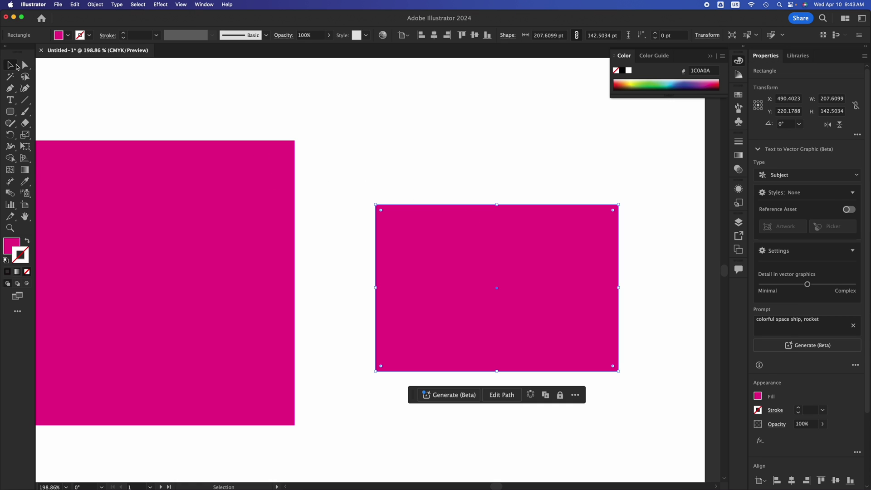
Move the square toward the first artboard's left edge, to about X 147 and Y 209 pt.
left_click(215, 180)
scroll(215, 181, "left", 5)
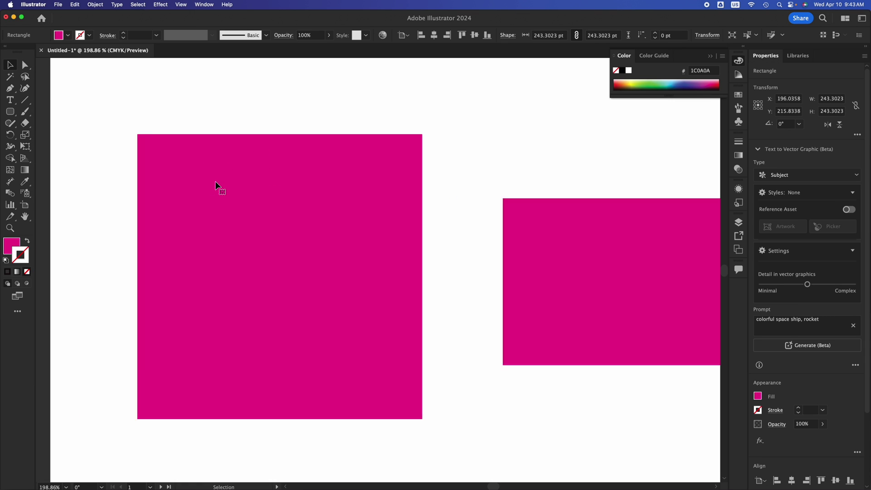
left_click_drag(221, 184, 162, 176)
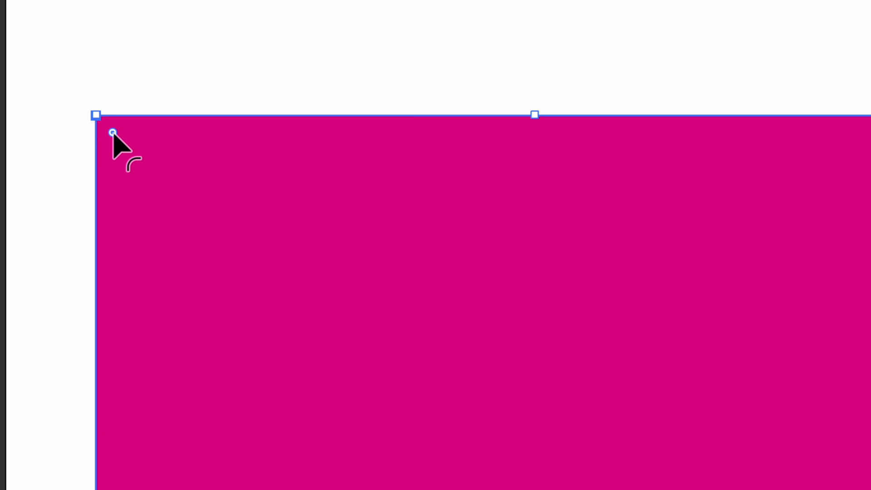
Round all the square's corners to about 34 pt, and increase the radius to about 122 pt to form a circle.
left_click_drag(112, 132, 243, 229)
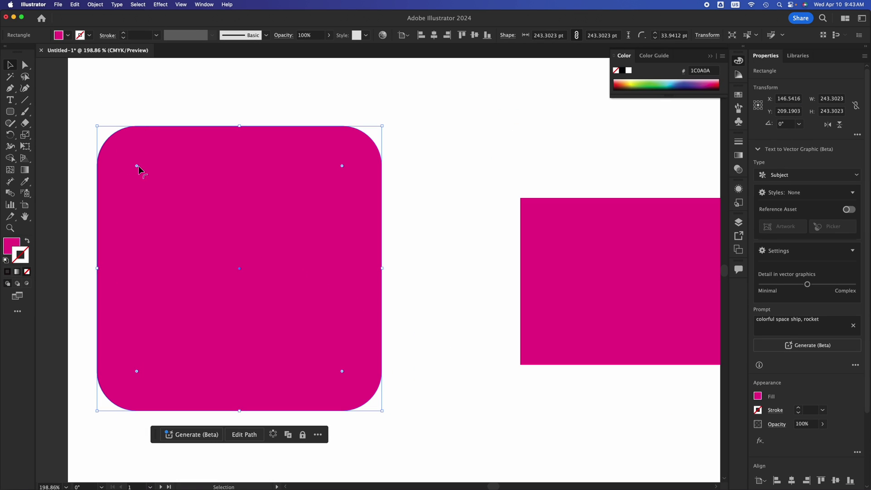
left_click_drag(138, 166, 293, 286)
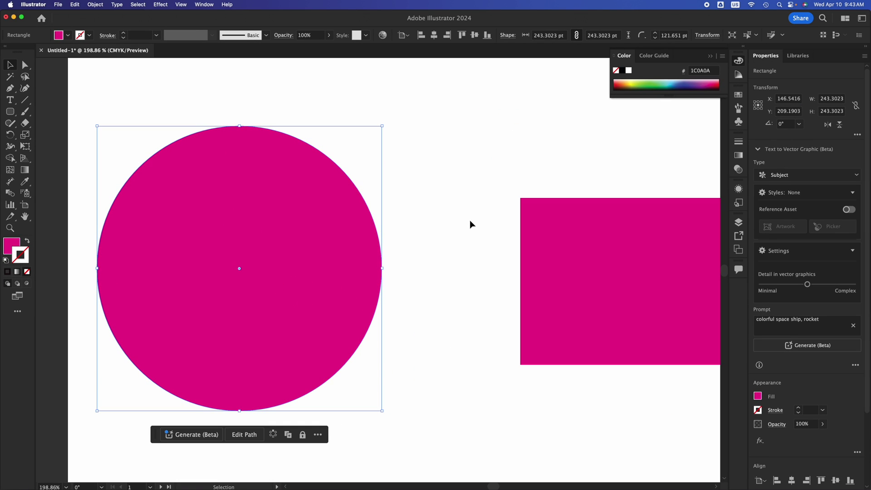
left_click(470, 220)
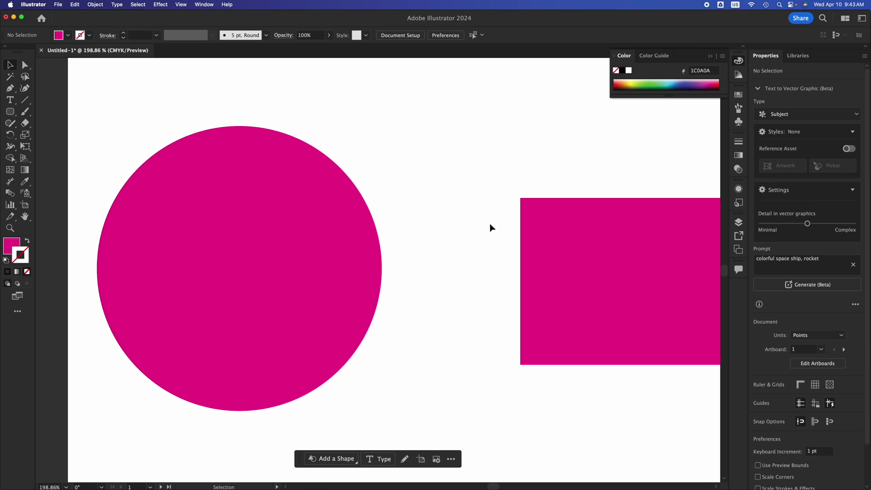
left_click(216, 213)
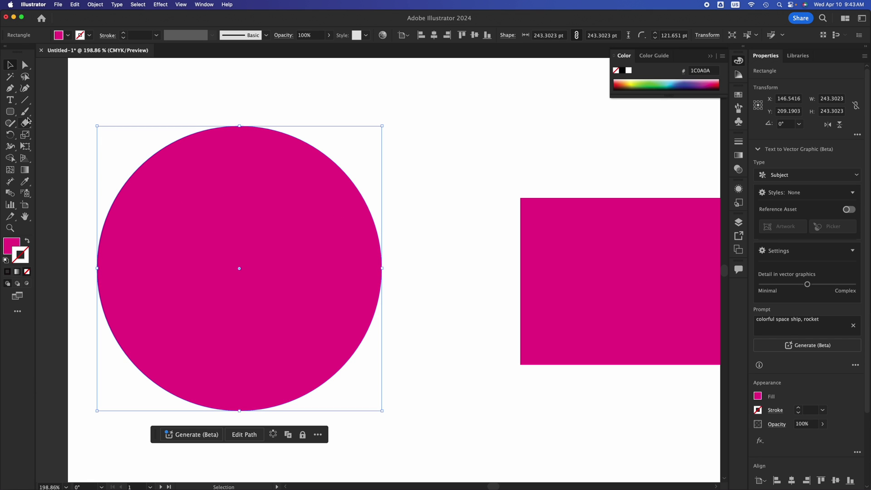
Draw a circle about 210 pt across and a narrow ellipse about 48 by 217 pt on the second artboard with the Ellipse tool.
left_click(10, 114)
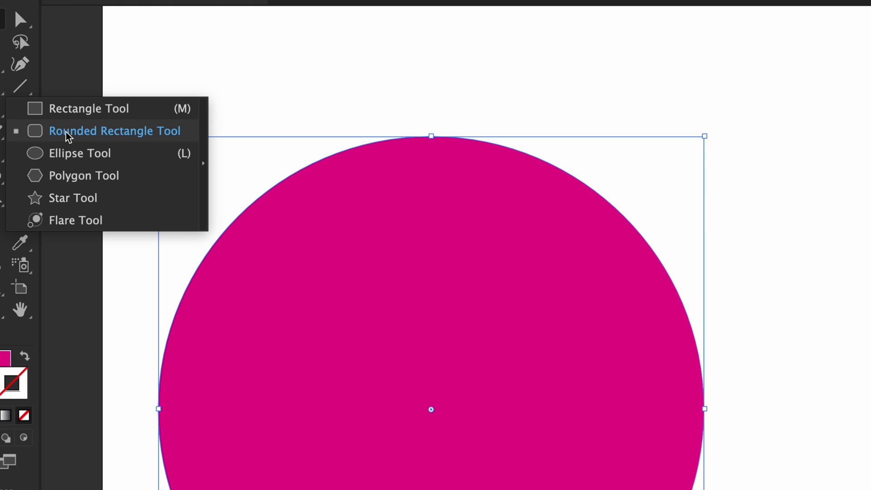
left_click(350, 91)
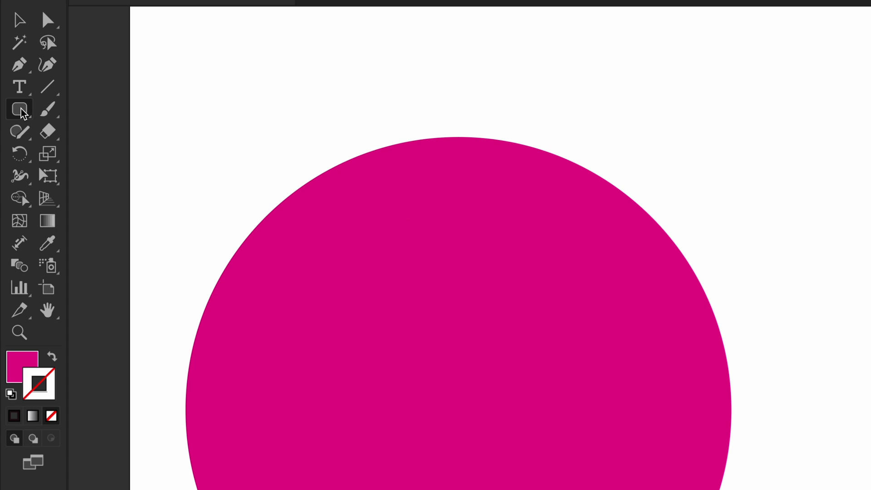
left_click_drag(22, 113, 82, 155)
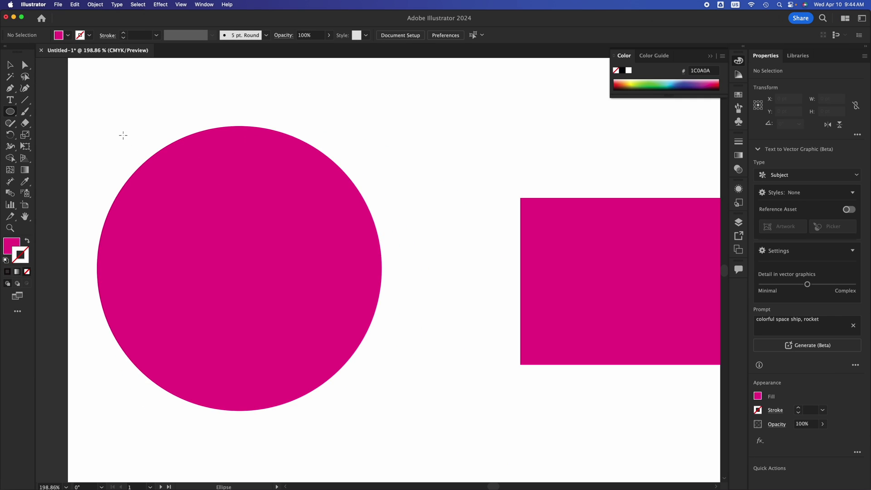
scroll(317, 216, "right", 8)
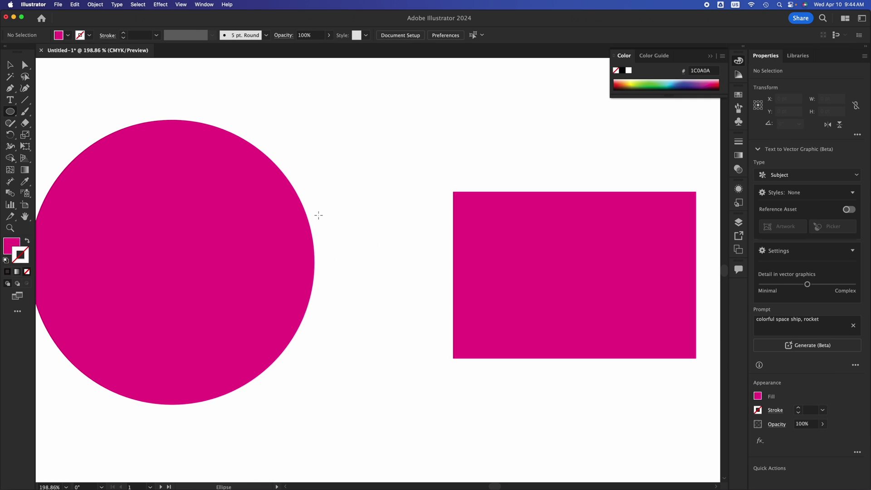
scroll(319, 216, "right", 15)
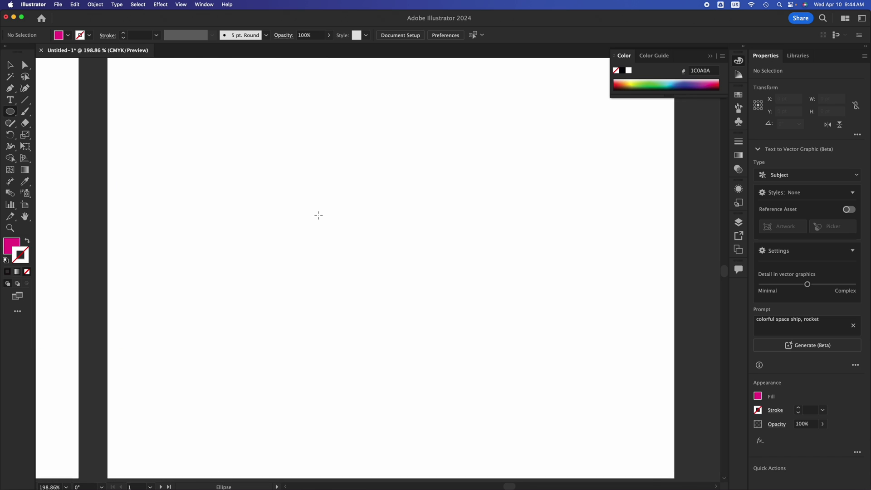
left_click(218, 169)
left_click_drag(218, 170, 463, 374)
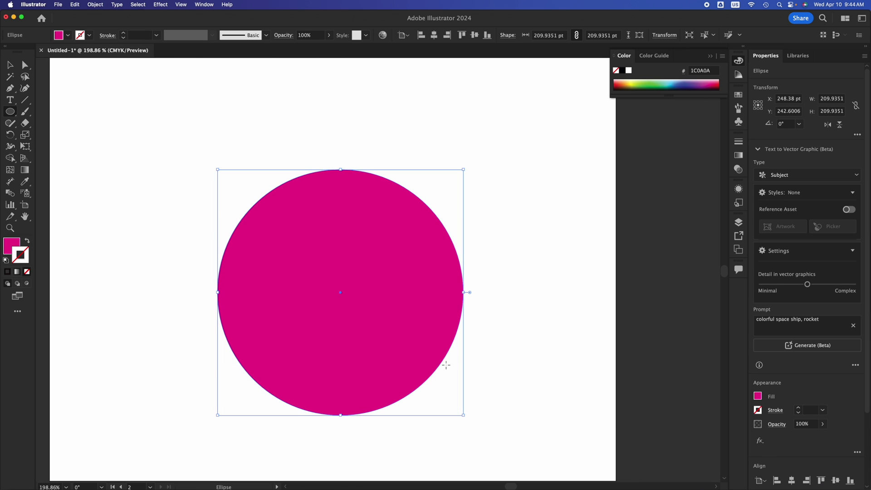
mouse_move(94, 102)
left_mouse_down()
mouse_move(122, 136)
mouse_move(160, 258)
mouse_move(195, 310)
mouse_move(247, 128)
mouse_move(230, 227)
mouse_move(261, 115)
mouse_move(184, 180)
mouse_move(150, 321)
mouse_move(150, 356)
left_mouse_up()
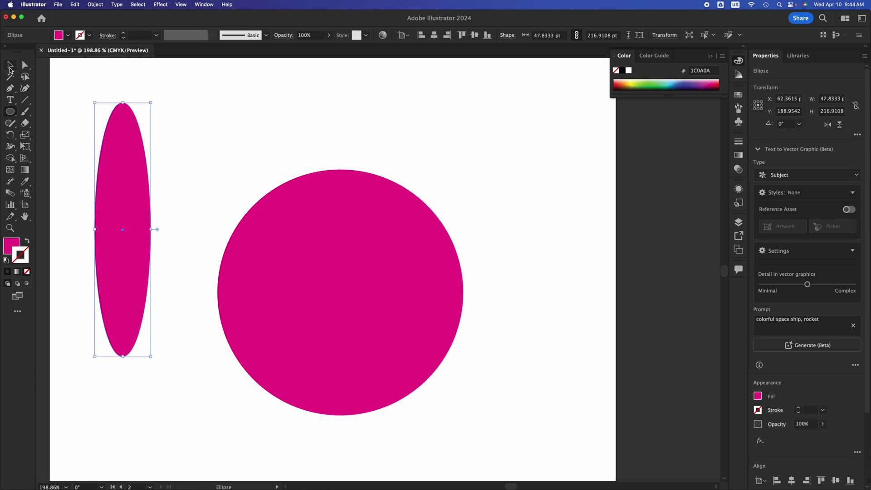
Scale the second artboard's circle proportionally from its upper-right corner to about 204 pt across.
left_click(10, 67)
left_click(311, 286)
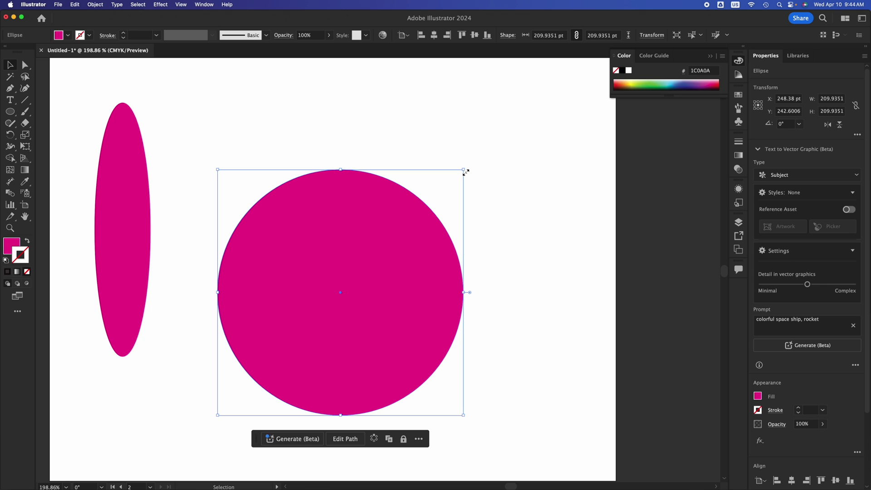
left_click_drag(464, 171, 540, 179)
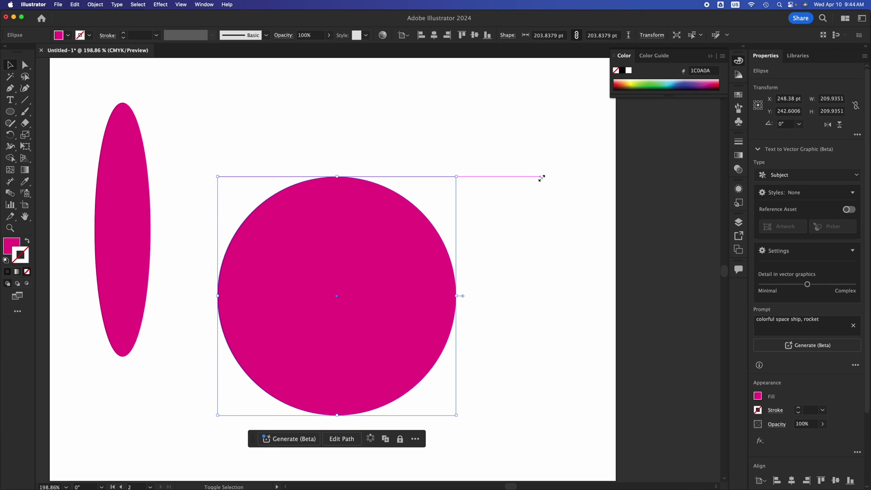
Draw a tilted hexagon about 72 by 73 pt above the circle with the Polygon tool.
left_click(13, 114)
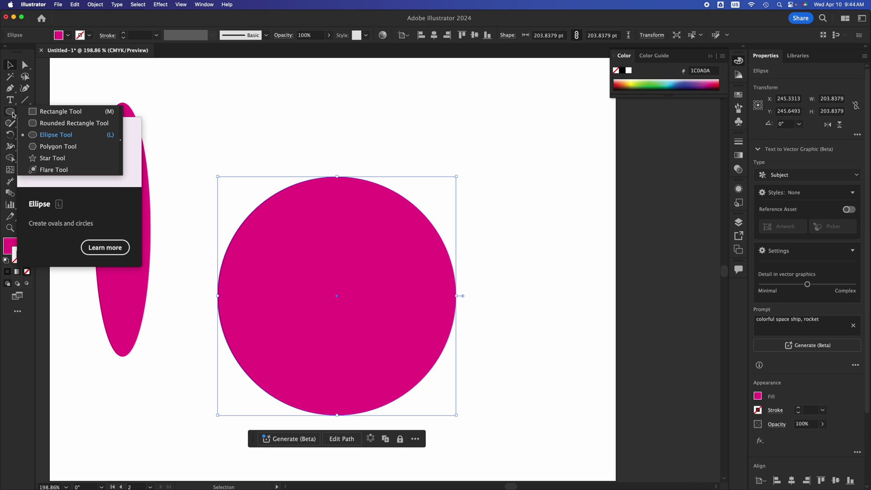
left_click(58, 146)
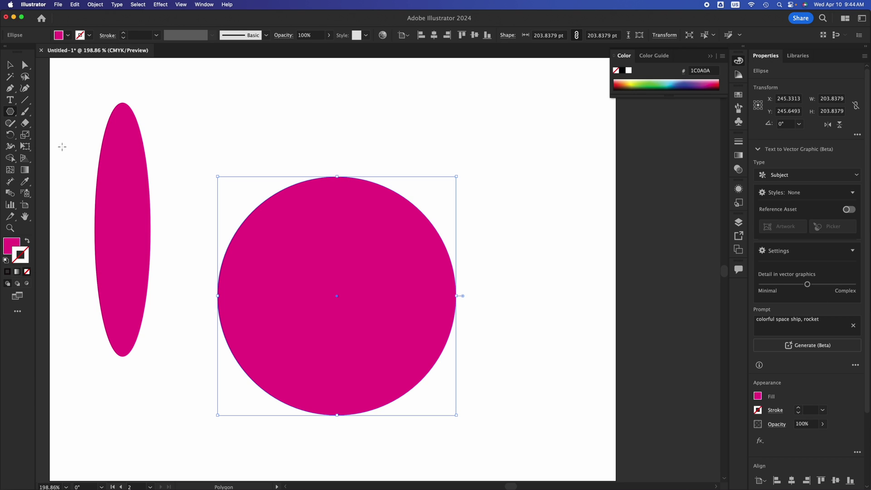
left_click_drag(399, 86, 407, 126)
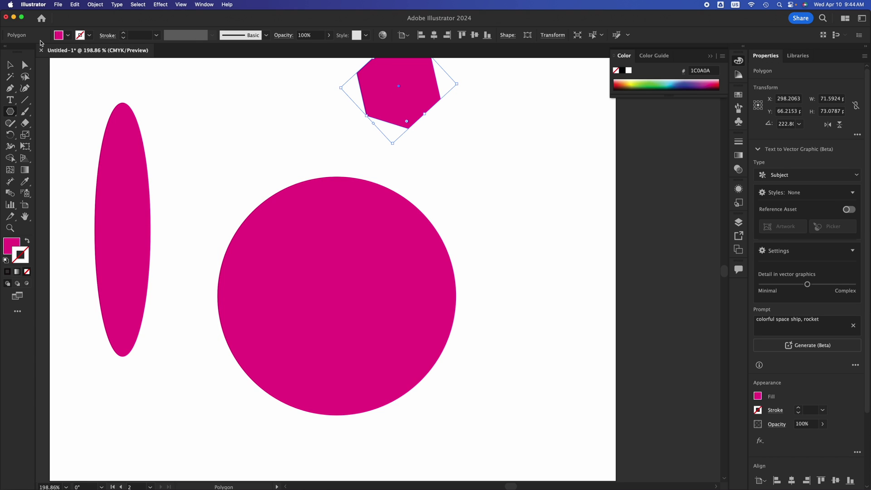
Rotate the hexagon upright to 270° and place it above the circle's upper-left side.
left_click(11, 65)
left_click_drag(400, 80, 485, 186)
left_click_drag(507, 243, 551, 193)
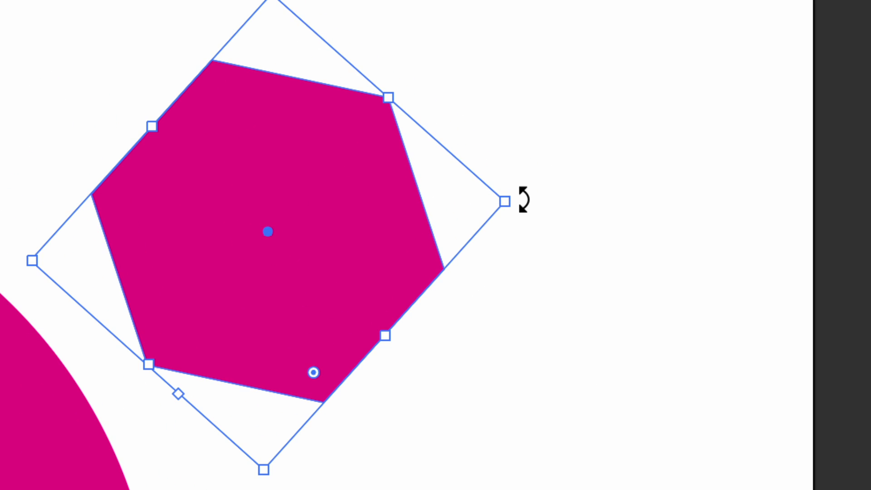
left_click_drag(523, 199, 438, 36)
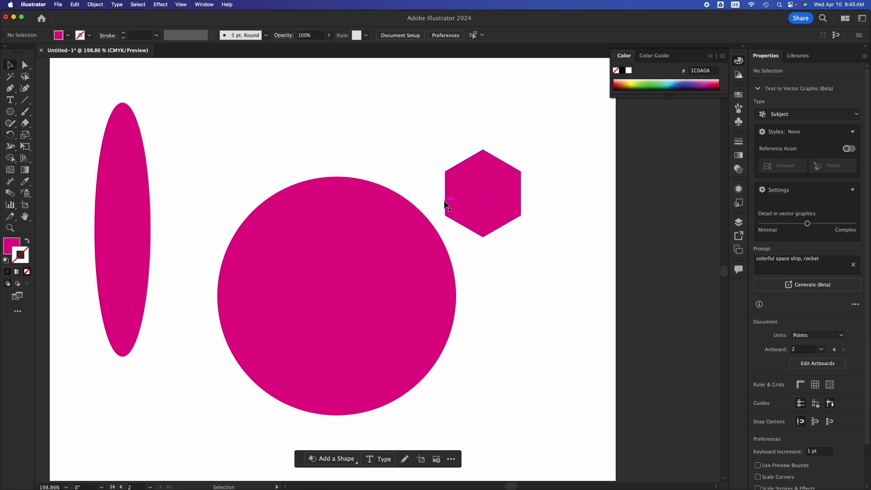
left_click_drag(462, 199, 217, 131)
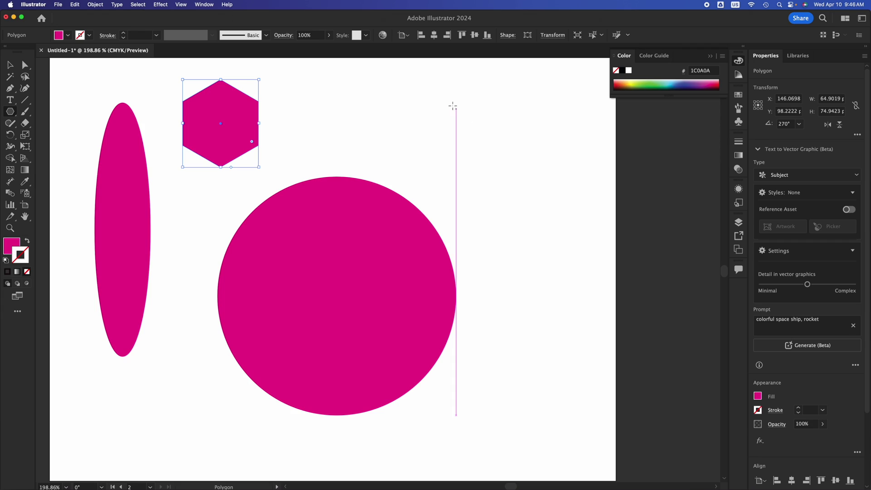
Draw a polygon about 65 pt across above the circle's right side, reducing it to a triangle and raising the side count to nearly round.
left_click_drag(450, 102, 469, 136)
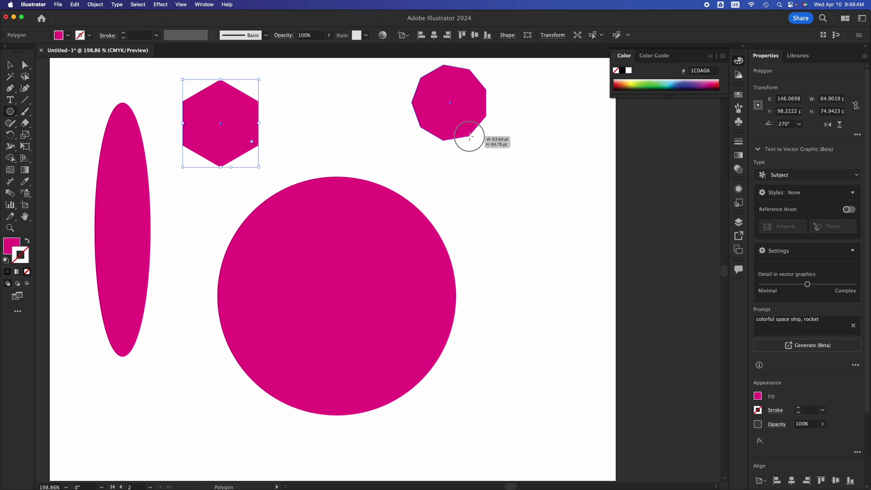
left_click_drag(469, 136, 470, 136)
key("Down")
key("Down")
key("Down")
key("Down")
key("Down")
key("Down")
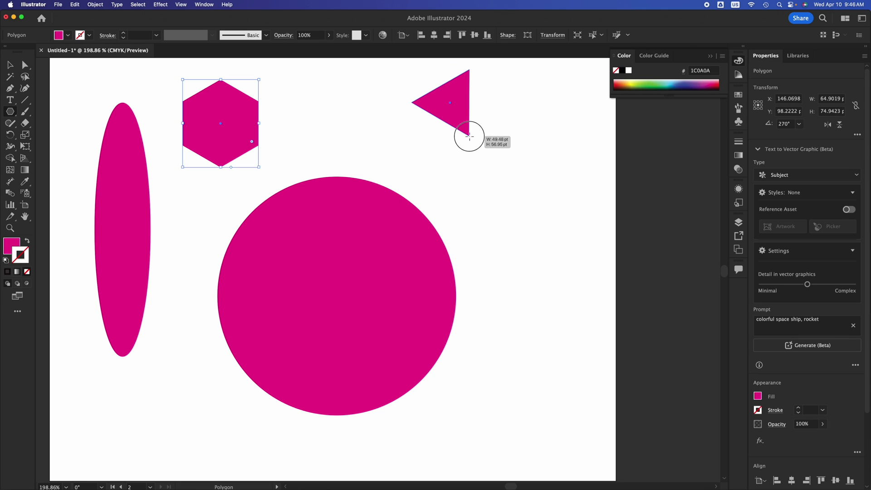
key("Up")
left_click_drag(470, 136, 470, 136)
key("Up")
key("Up")
key("Up")
key("Up")
key("Up")
key("Up")
key("Up")
key("Up")
key("Up")
Draw a second polygon beside the upright hexagon, varying its side count up and down while drawing and ending on six sides.
left_click_drag(309, 107, 319, 127)
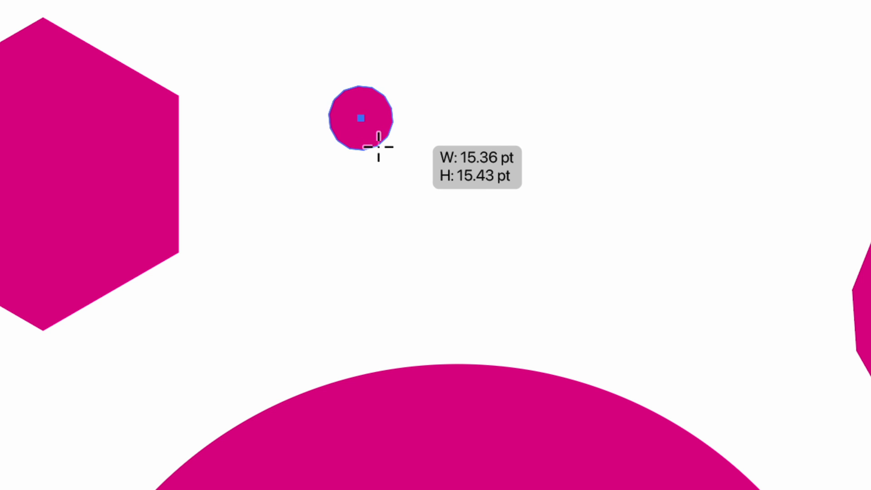
left_click_drag(400, 185, 420, 219)
key("Down")
key("Down")
key("Down")
key("Down")
key("Down")
key("Down")
key("Down")
key("Down")
key("Down")
key("Down")
key("Up")
key("Up")
key("Up")
key("Up")
key("Up")
key("Up")
key("Up")
key("Up")
key("Up")
key("Up")
key("Up")
key("Up")
key("Up")
key("Up")
key("Up")
key("Up")
key("Up")
key("Up")
key("Up")
key("Up")
key("Up")
key("Up")
key("Up")
key("Down")
key("Down")
key("Down")
key("Down")
key("Down")
key("Down")
key("Down")
key("Down")
key("Down")
key("Down")
key("Down")
key("Down")
key("Down")
key("Down")
key("Down")
key("Down")
key("Down")
key("Down")
key("Down")
key("Down")
key("Down")
key("Down")
key("Down")
key("Up")
key("Up")
key("Up")
Draw a small polygon about 21 pt across beside the second hexagon, adjusting its side count to nine while drawing.
left_click_drag(518, 151, 520, 197)
key("Down")
key("Down")
key("Down")
key("Up")
key("Up")
key("Up")
key("Up")
key("Up")
key("Up")
key("Up")
key("Down")
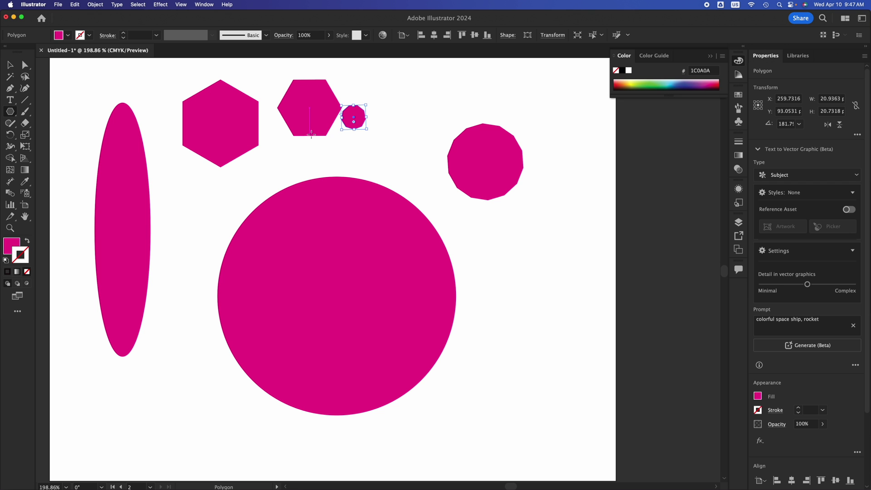
Enlarge the small nine-sided polygon proportionally to about 76 by 75 pt and move it between its neighbouring polygons.
key("v")
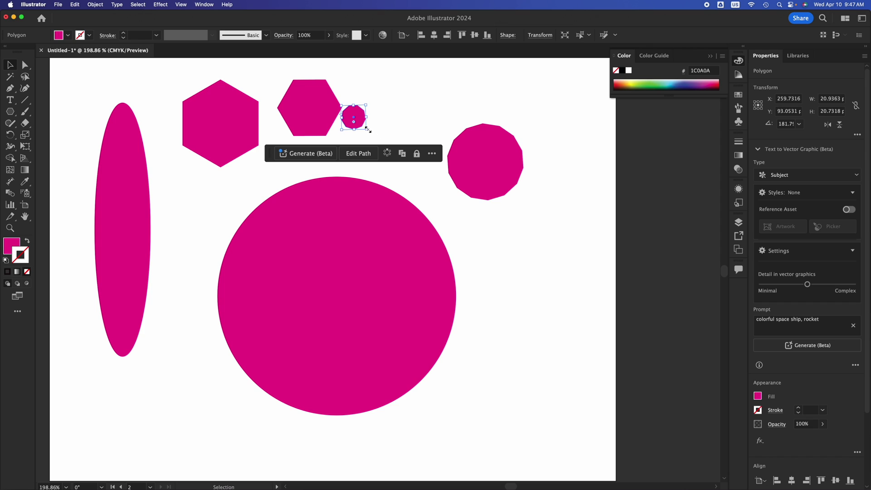
left_click_drag(367, 131, 434, 189)
left_click_drag(391, 157, 398, 141)
scroll(375, 212, "up", 2)
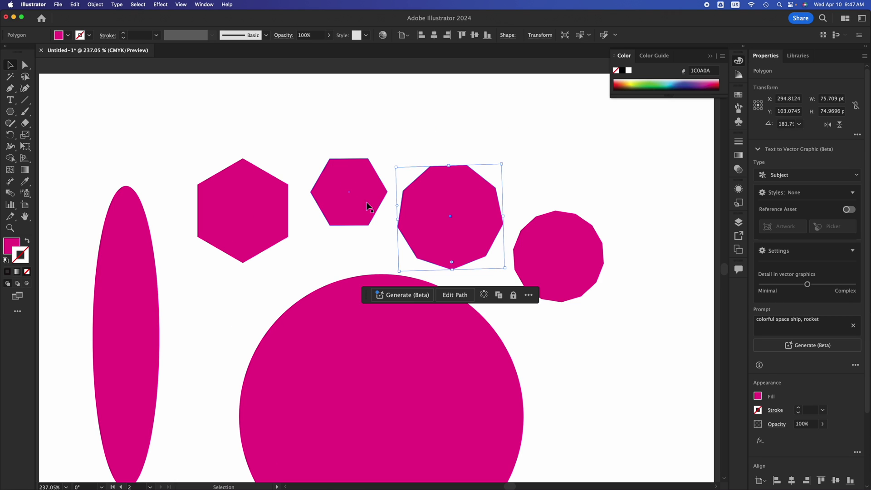
left_click(550, 192)
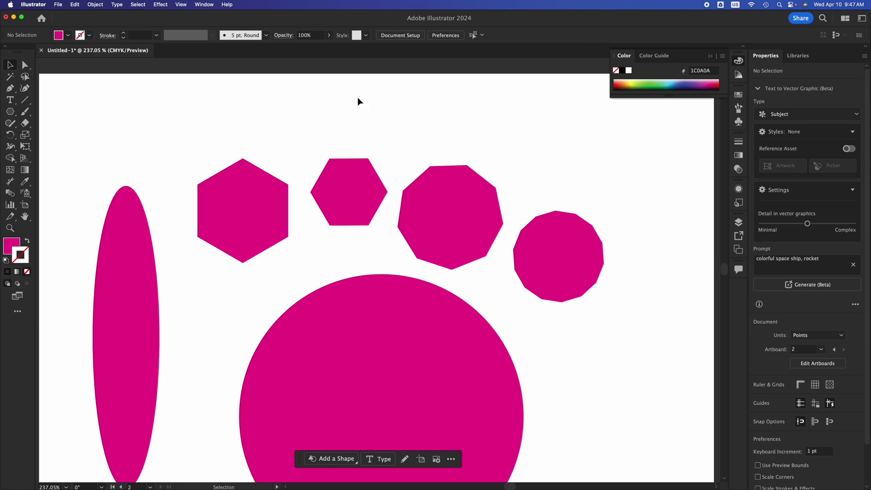
key("space")
left_click_drag(507, 181, 427, 72)
scroll(394, 150, "left", 10)
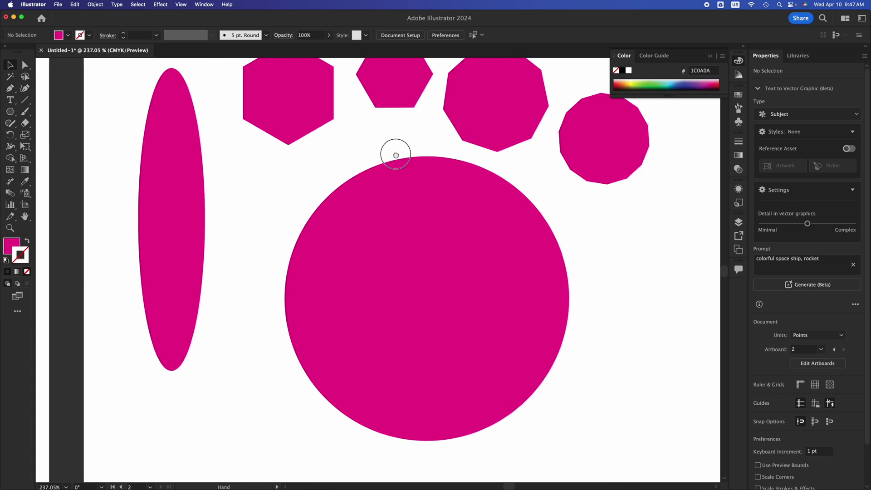
Pan from the polygons to the rectangle on the neighbouring artboard and back again.
scroll(408, 181, "left", 15)
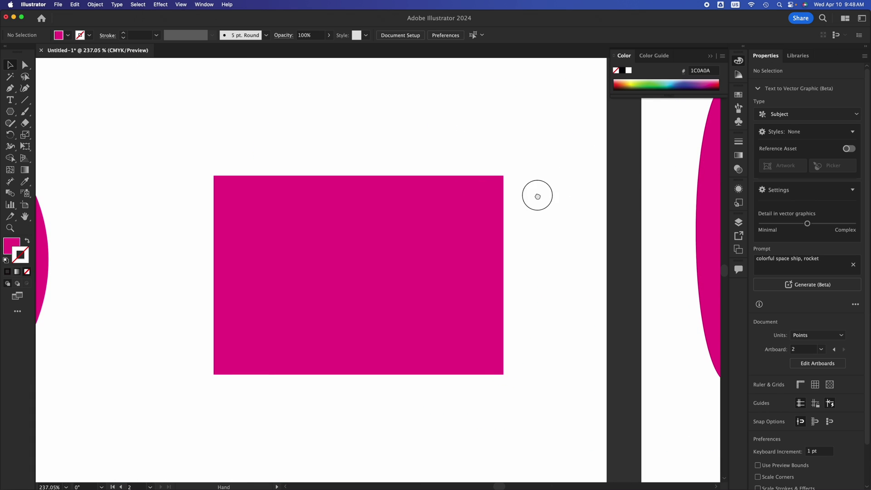
scroll(536, 192, "right", 15)
left_click_drag(422, 220, 94, 208)
left_click_drag(171, 154, 325, 215)
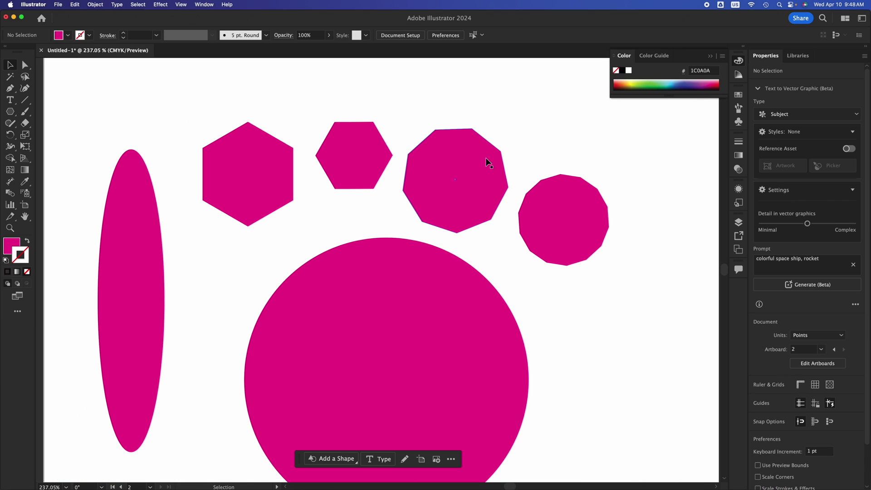
Zoom in and out repeatedly around the nine-sided polygon, between a close-up and a view of both artboards.
scroll(486, 156, "up", 2)
scroll(485, 157, "down", 2)
scroll(485, 156, "up", 3)
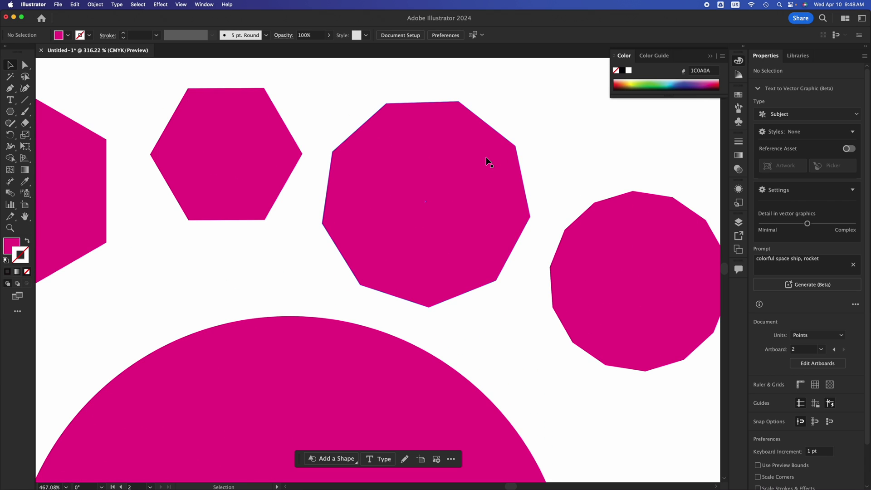
scroll(485, 157, "down", 1)
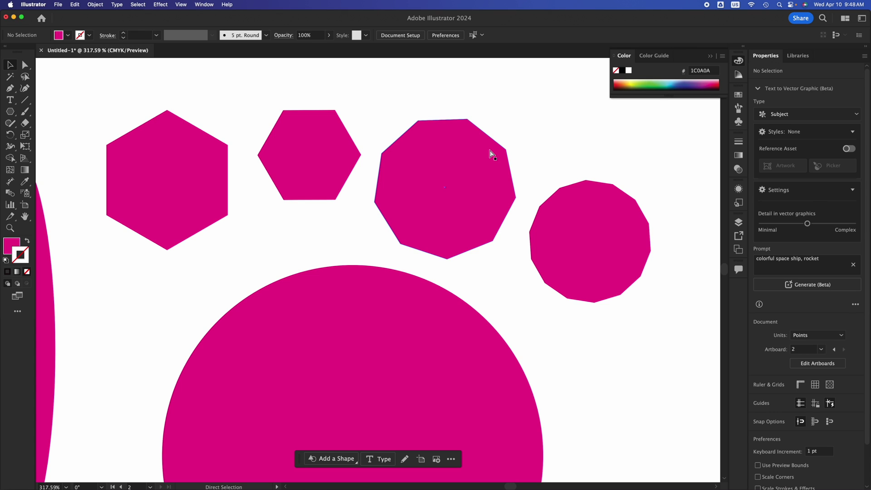
key("super+equal")
key("super+equal")
key("super+minus")
key("super+minus")
key("super+equal")
key("super+minus")
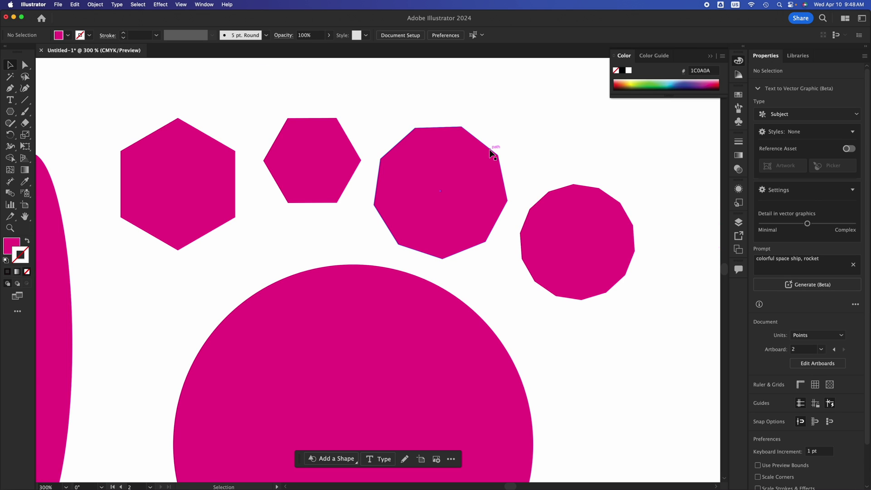
scroll(489, 149, "up", 5)
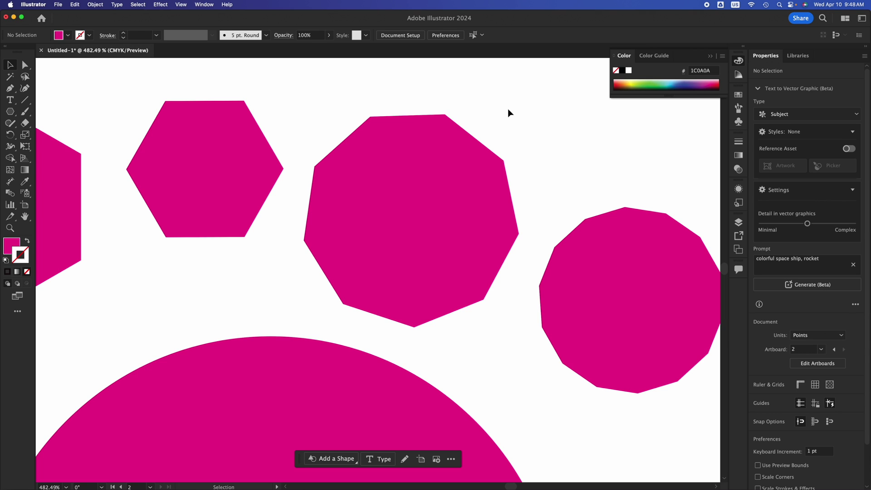
scroll(508, 108, "down", 8)
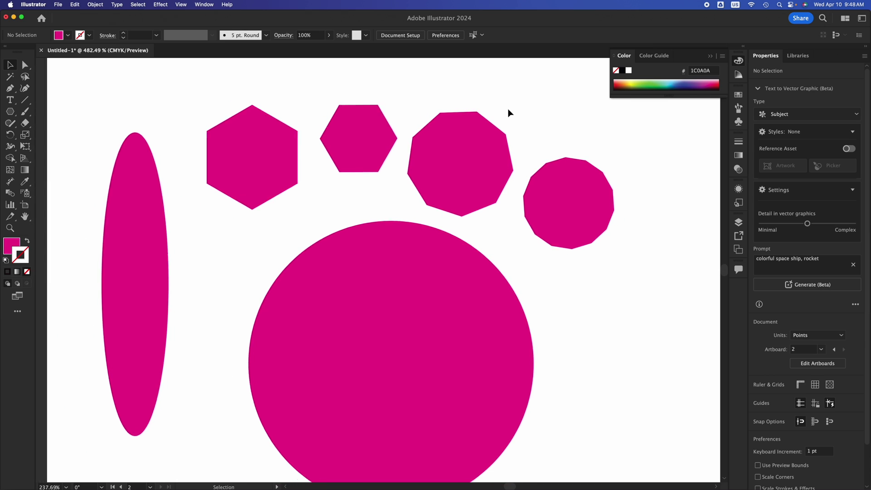
scroll(507, 108, "down", 4)
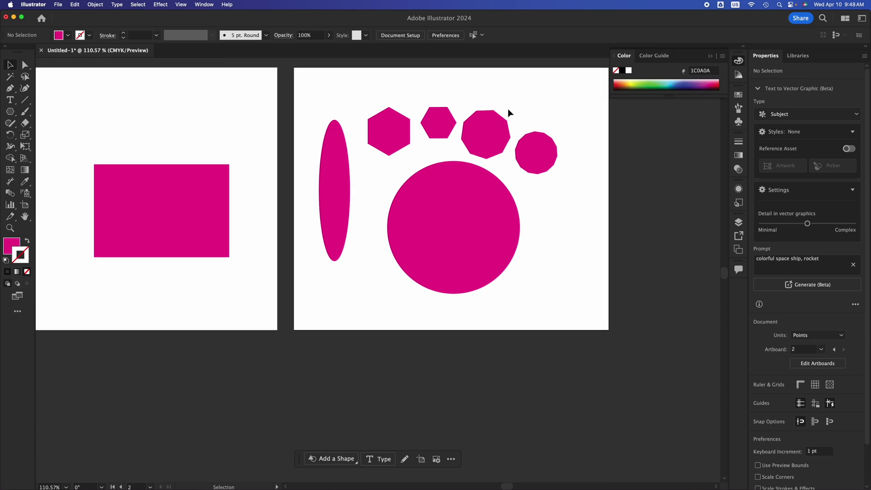
scroll(507, 108, "up", 2)
scroll(508, 108, "up", 12)
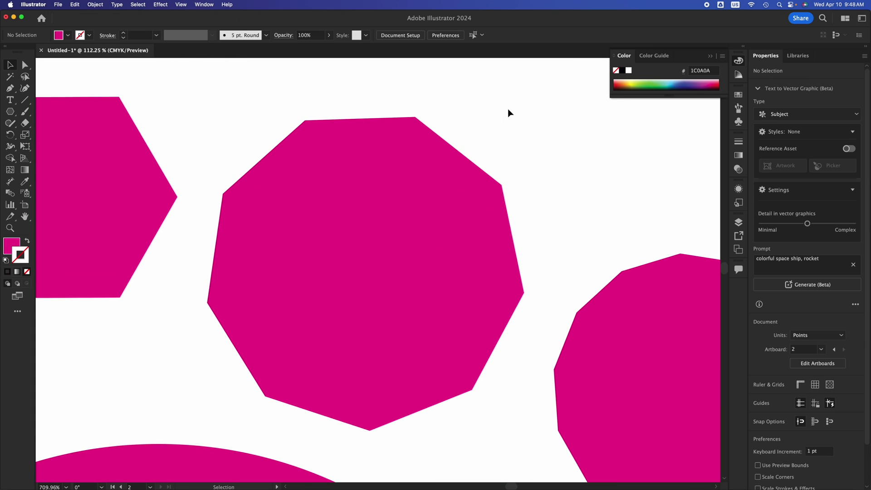
scroll(507, 113, "down", 1)
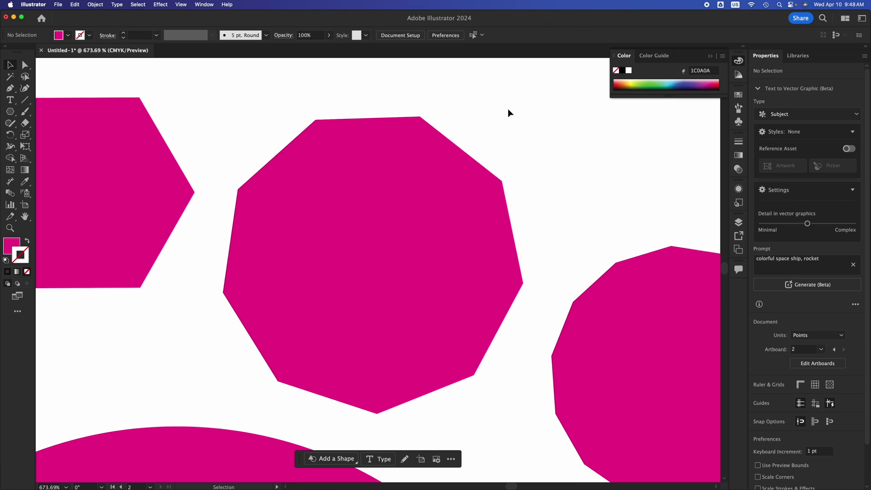
Pan around the polygons and the circle with the Hand tool, and zoom out to the whole second artboard.
key("space")
left_click_drag(235, 233, 501, 196)
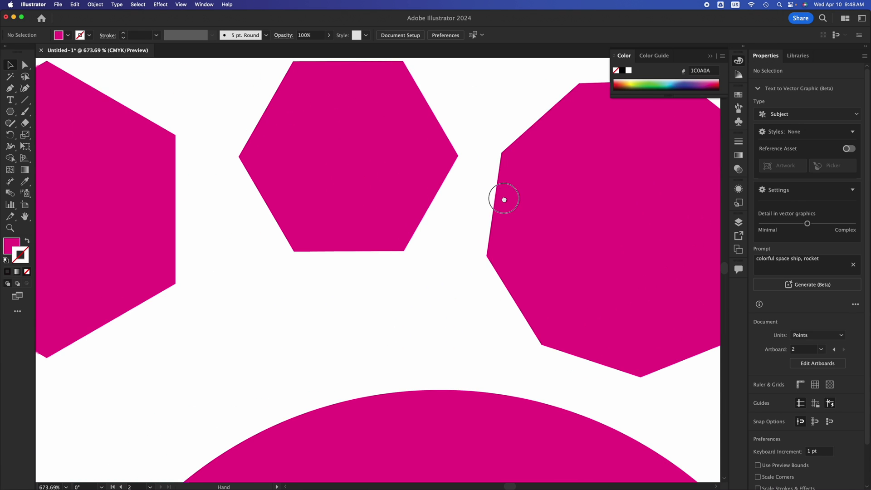
left_click_drag(276, 177, 495, 281)
left_click_drag(581, 227, 203, 184)
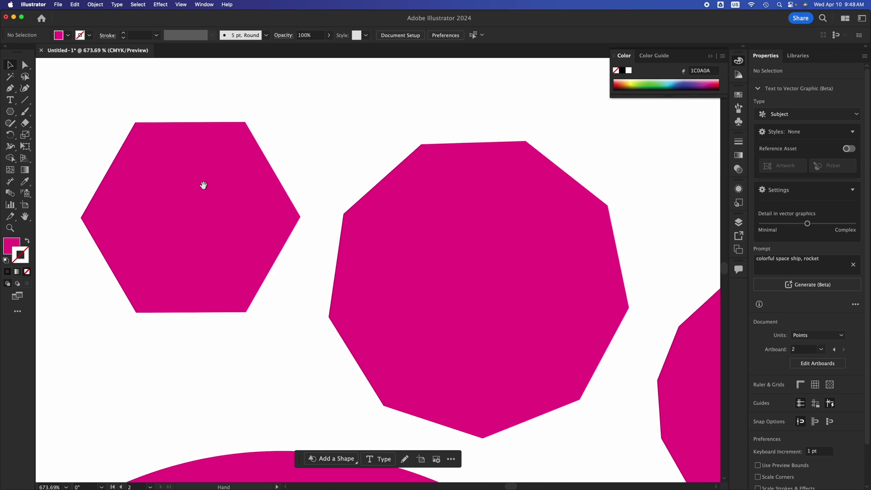
left_click_drag(538, 316, 358, 219)
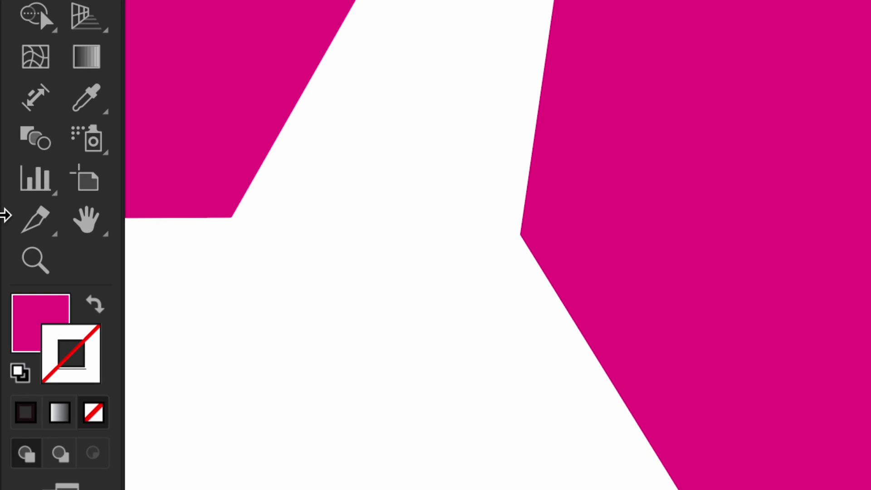
left_click(86, 225)
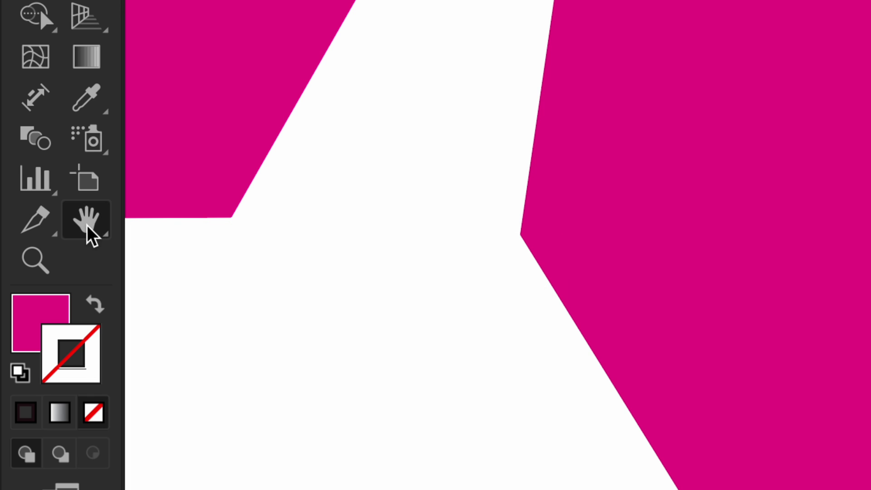
left_click_drag(583, 193, 299, 144)
left_click_drag(644, 160, 482, 178)
scroll(482, 180, "down", 2)
scroll(482, 181, "down", 3)
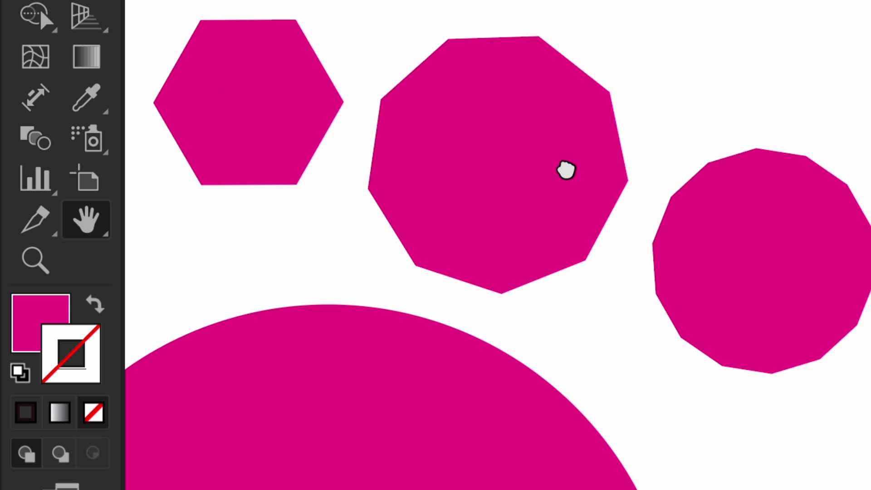
left_click_drag(566, 169, 632, 146)
left_click_drag(503, 257, 597, 98)
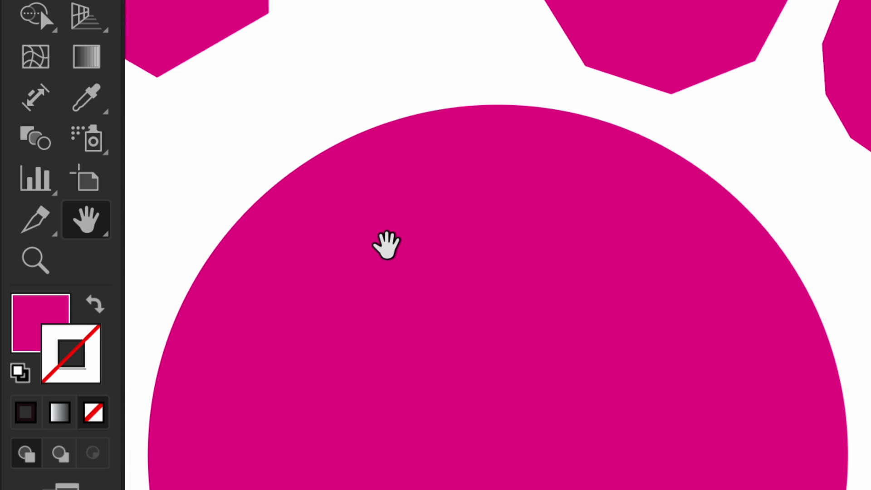
left_click_drag(356, 200, 395, 80)
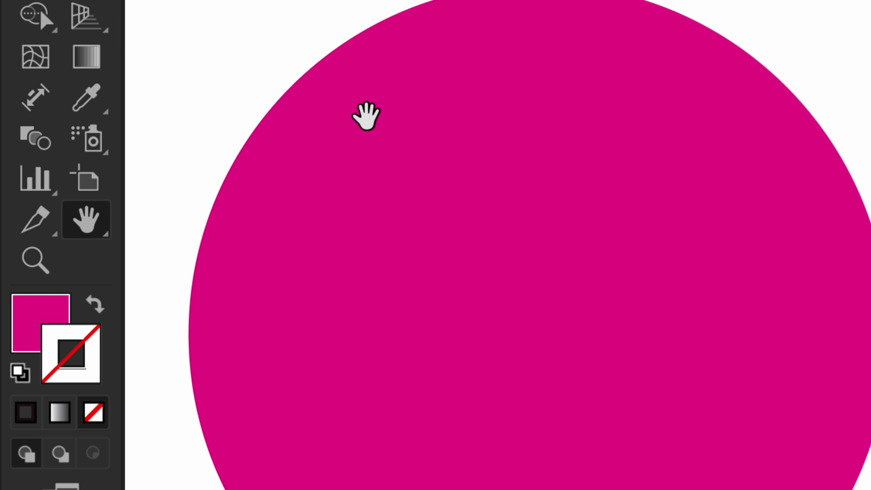
scroll(365, 116, "down", 5)
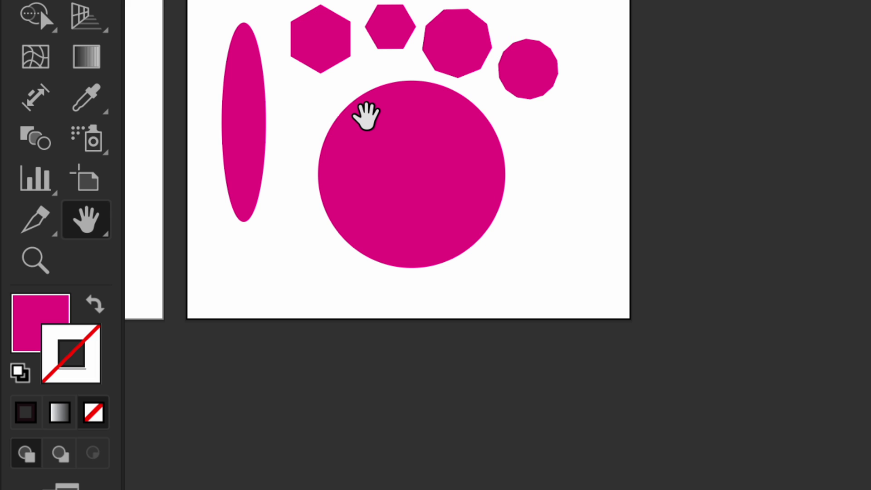
Make the Star tool the current shape tool, and delete the circle and rectangle from the first artboard.
key("v")
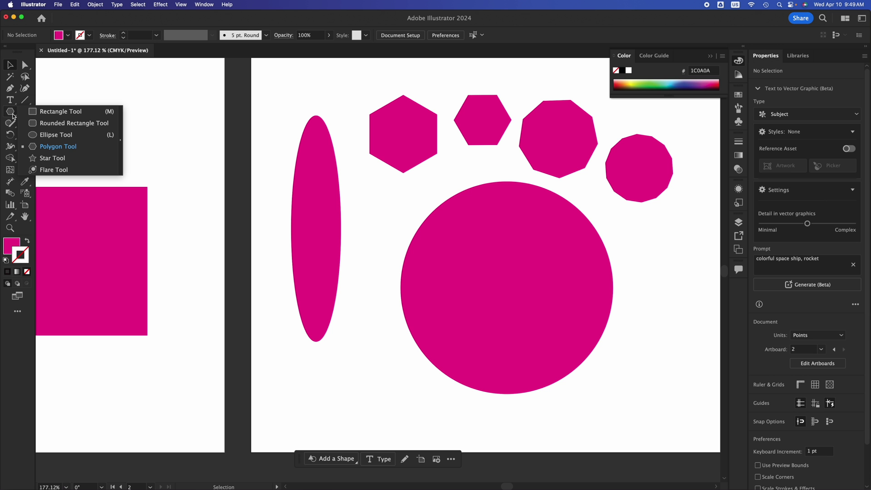
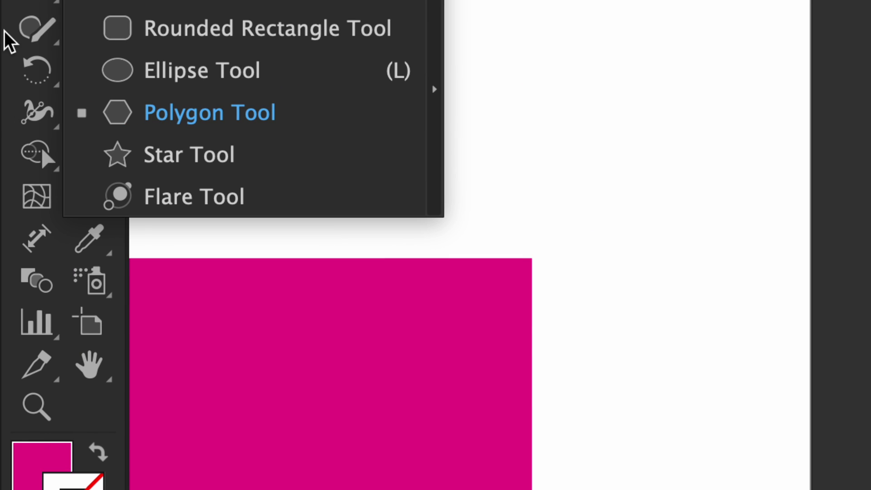
key("m")
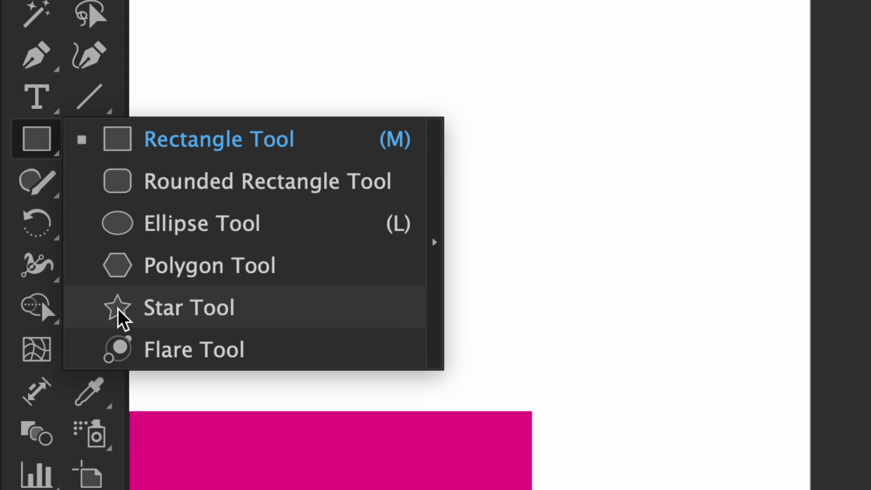
left_click(166, 313)
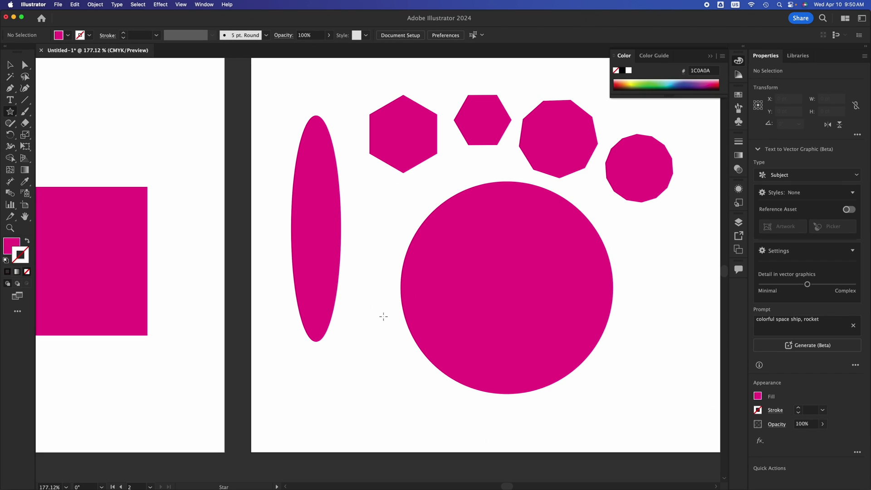
scroll(296, 329, "left", 10)
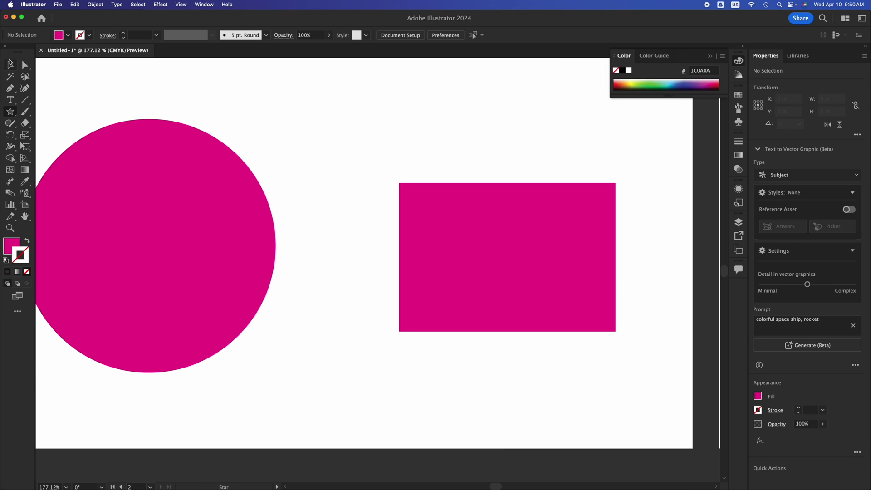
left_click(10, 63)
left_click_drag(124, 92, 497, 309)
key("Delete")
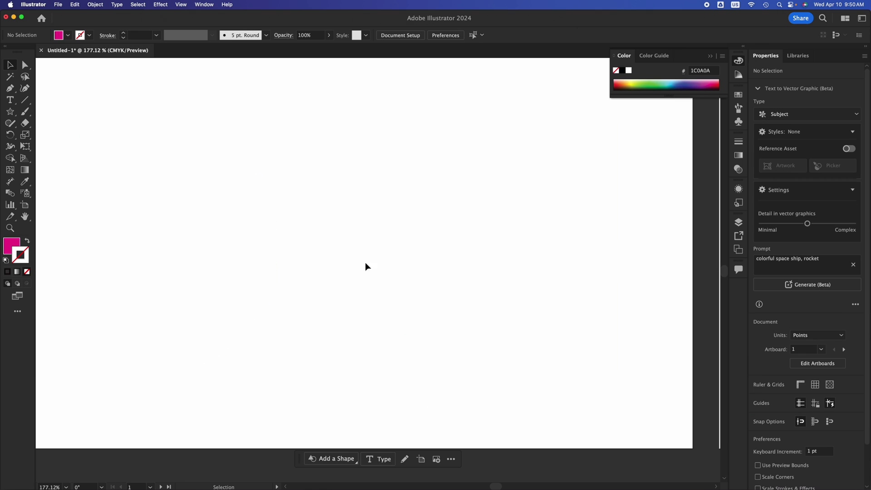
Draw a five-pointed star about 341 by 324 pt on the emptied first artboard and move it to the artboard's left part.
left_click(11, 113)
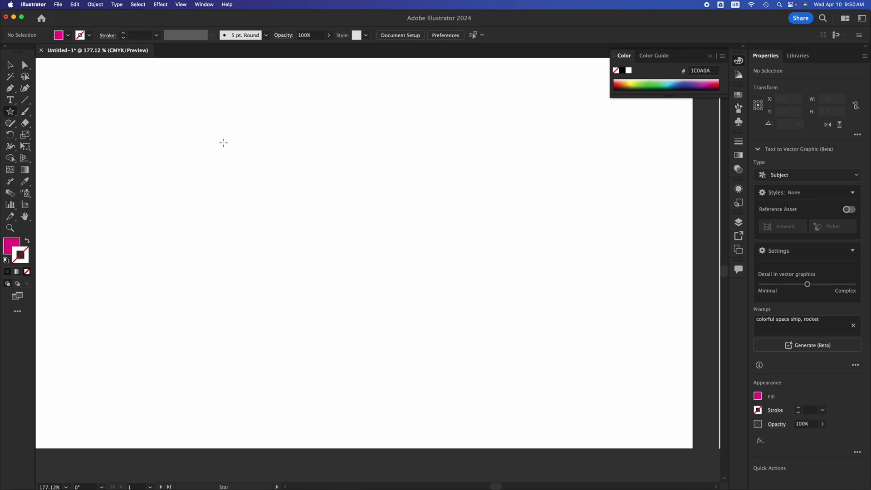
left_click_drag(222, 143, 363, 265)
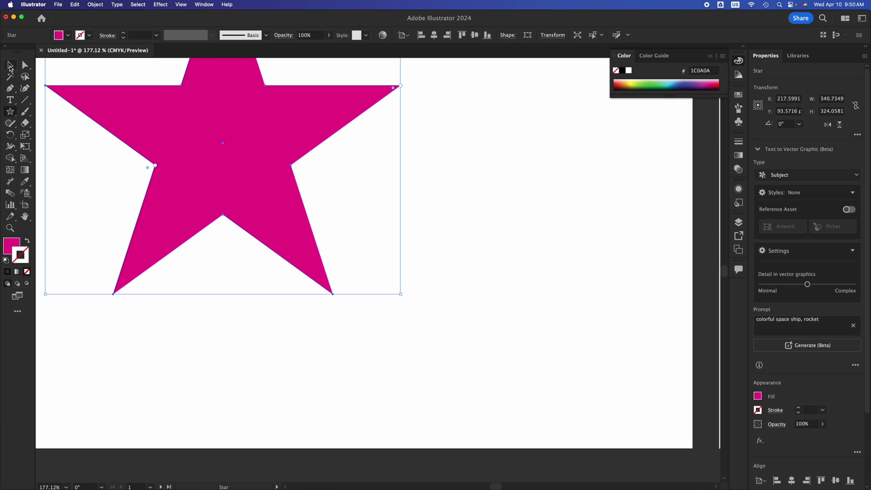
left_click(10, 66)
left_click_drag(217, 107, 330, 223)
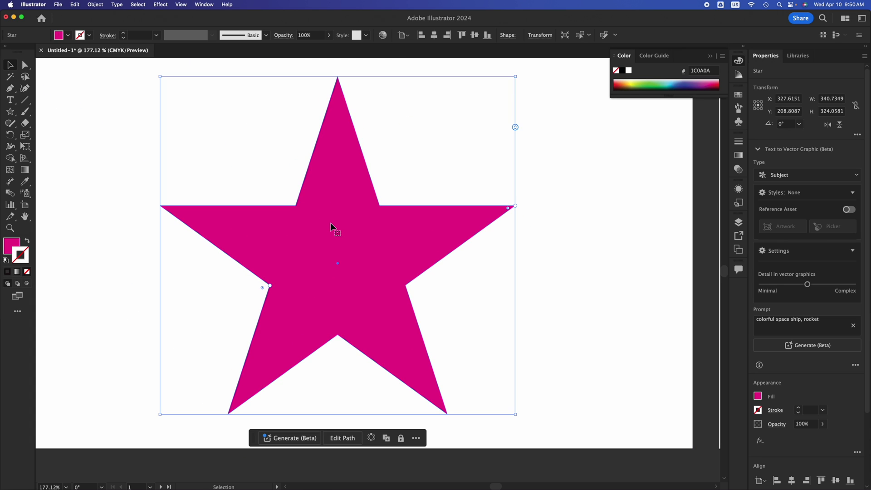
left_click(628, 252)
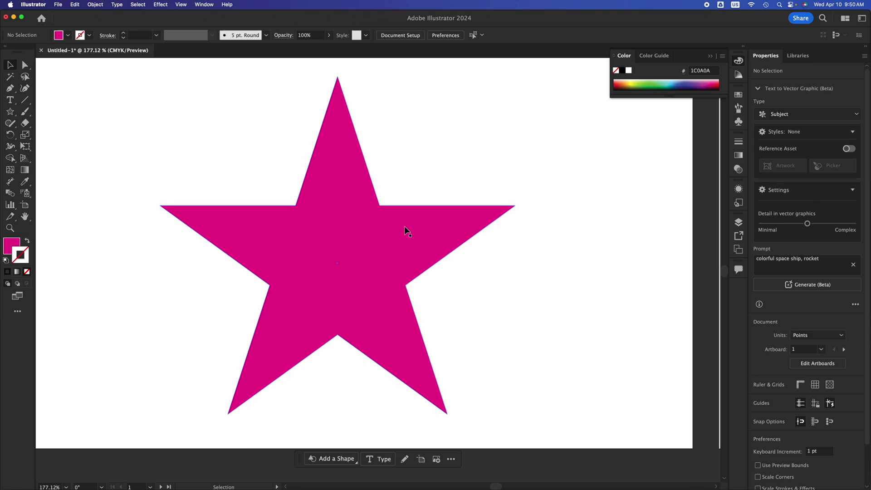
left_click_drag(411, 234, 269, 249)
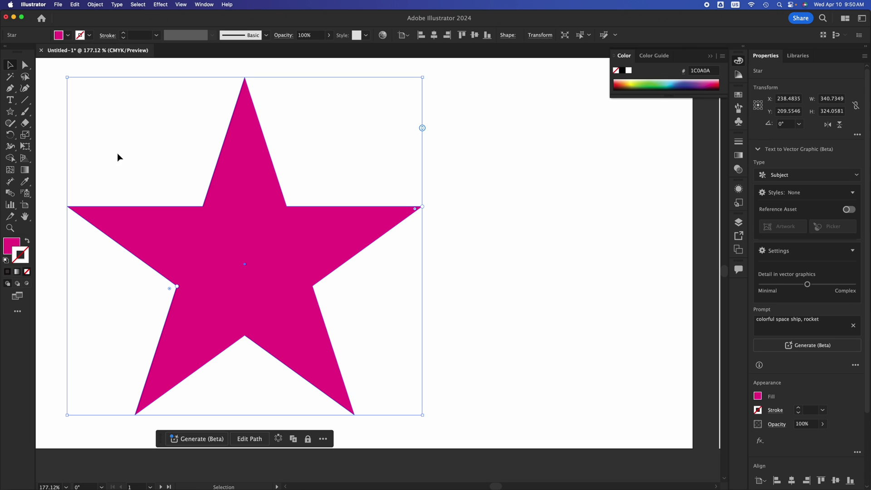
Draw a second star about 140 pt across beside the large one, reducing it to three points and raising the count to dozens of narrow spikes.
left_click(11, 113)
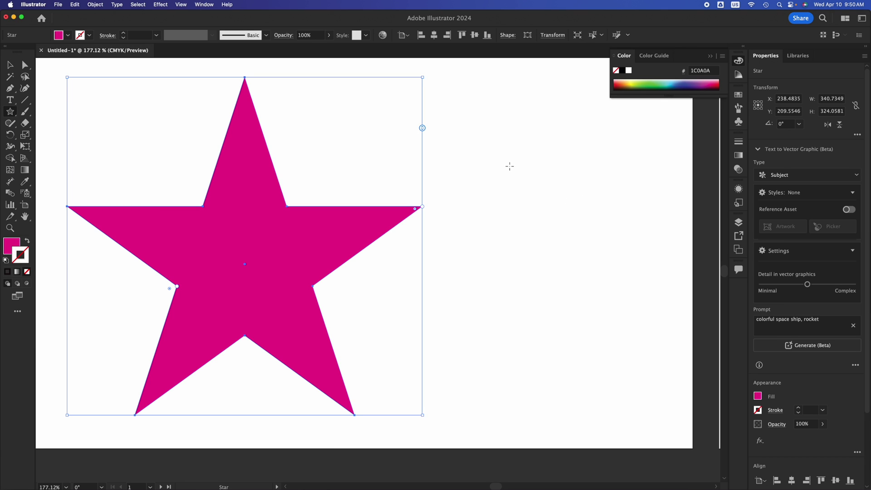
left_click_drag(501, 160, 544, 220)
key("Down")
key("Down")
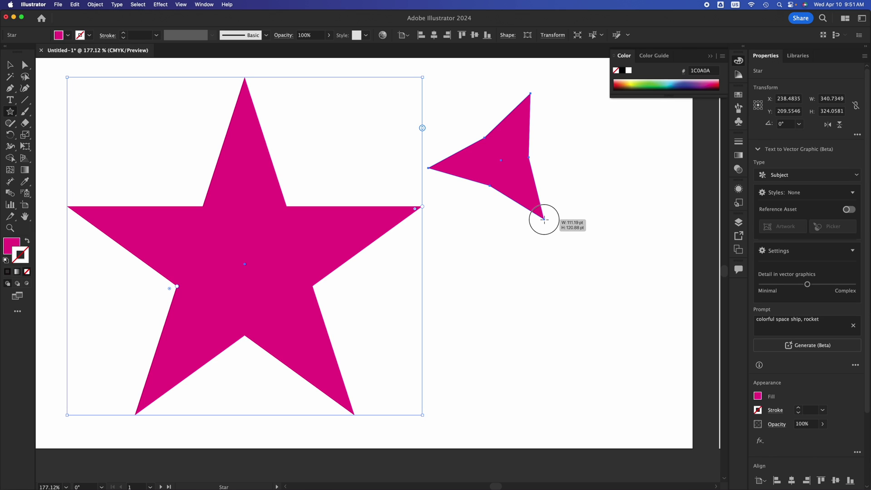
key("Up")
key("Up")
key("Up")
key("Up")
left_click_drag(544, 220, 544, 219)
key("Up")
key("Up")
key("Up")
key("Up")
key("Up")
key("Up")
key("Up")
key("Up")
key("Up")
key("Up")
key("Up")
key("Up")
key("Up")
key("Up")
key("Up")
key("Up")
key("Up")
key("Up")
key("Up")
key("Up")
key("Up")
key("Up")
key("Up")
key("Up")
key("Up")
key("Up")
key("Up")
key("Up")
key("Up")
key("Up")
key("Up")
key("Up")
key("Up")
key("Up")
key("Up")
key("Up")
key("Up")
key("Up")
key("Up")
key("Up")
key("Up")
key("Up")
key("Up")
key("Up")
key("Up")
key("Up")
key("Up")
key("Up")
key("Up")
key("Up")
key("Up")
key("Up")
key("Up")
Move the many-spiked star down beside the middle of the large star and deselect it.
key("v")
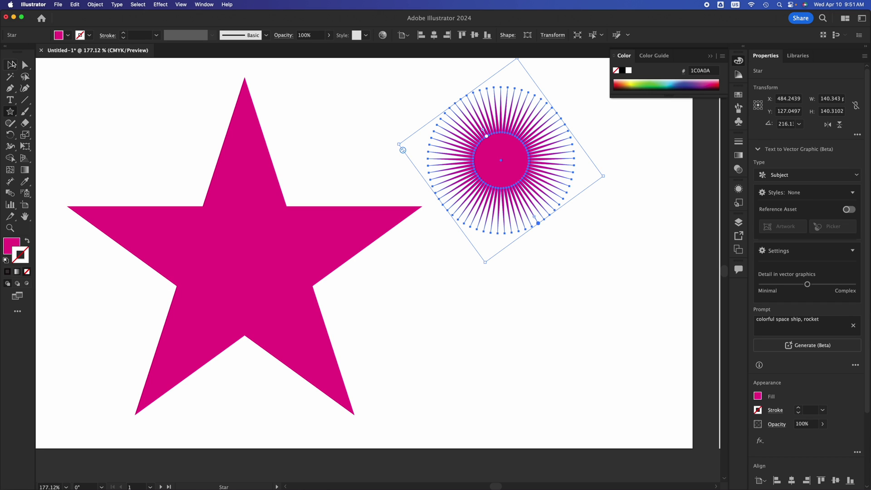
left_click_drag(482, 159, 502, 246)
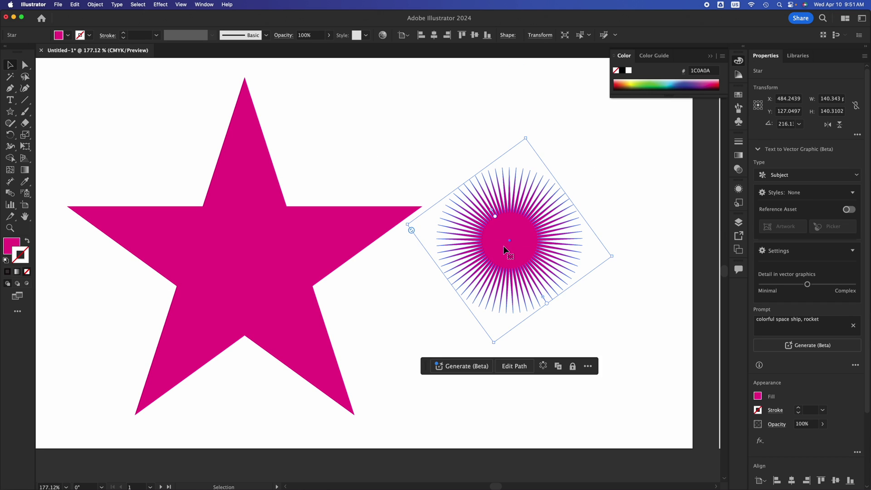
left_click(614, 329)
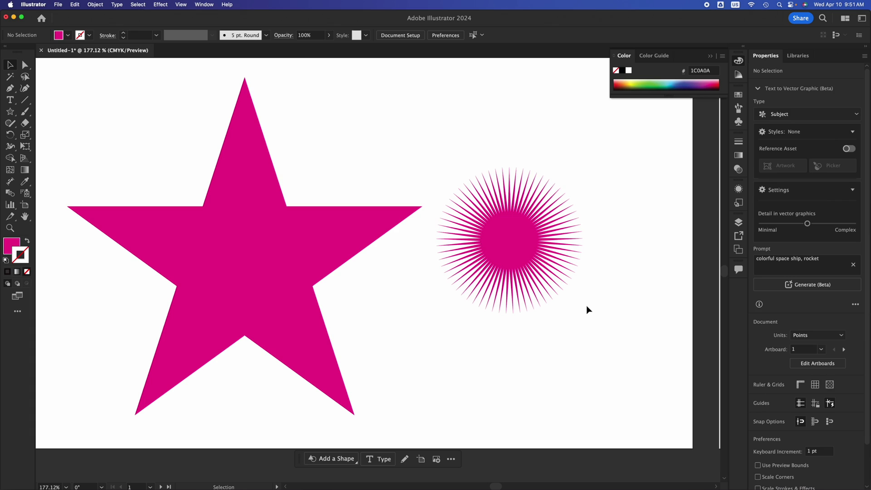
Draw an eight-pointed star about 99 pt across above the right arm of the large star, adjusting its number of points.
left_click_drag(333, 89, 363, 133)
key("Down")
key("Down")
key("Down")
key("Down")
key("Down")
key("Down")
key("Down")
key("Down")
key("Down")
key("Down")
key("Down")
key("Down")
key("Down")
key("Down")
key("Down")
key("Down")
key("Down")
key("Down")
key("Down")
key("Down")
key("Down")
key("Down")
key("Down")
key("Down")
key("Down")
key("Down")
key("Down")
key("Down")
key("Down")
key("Down")
key("Down")
key("Down")
key("Down")
key("Down")
key("Down")
key("Down")
key("Down")
key("Down")
key("Down")
key("Down")
key("Down")
key("Down")
key("Up")
key("Up")
key("Up")
key("Up")
key("Down")
key("Down")
key("Down")
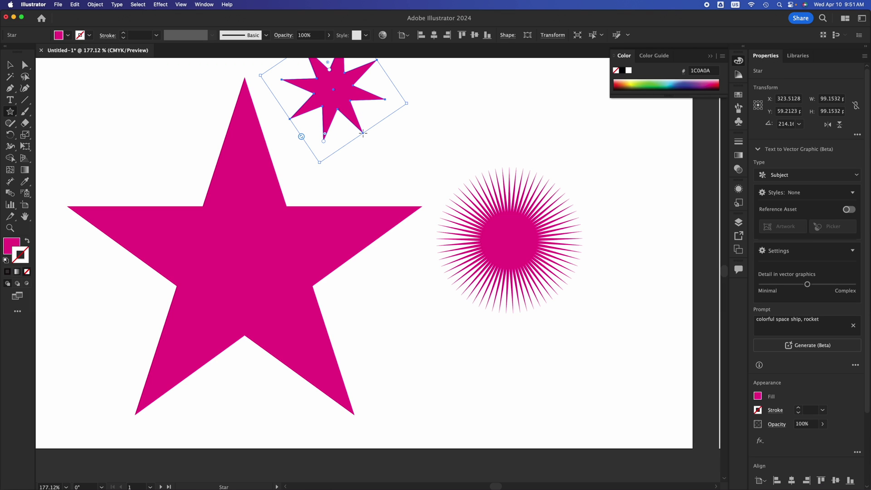
Move the eight-pointed star into the gap between the large star and the many-spiked star, and deselect it.
left_click(10, 65)
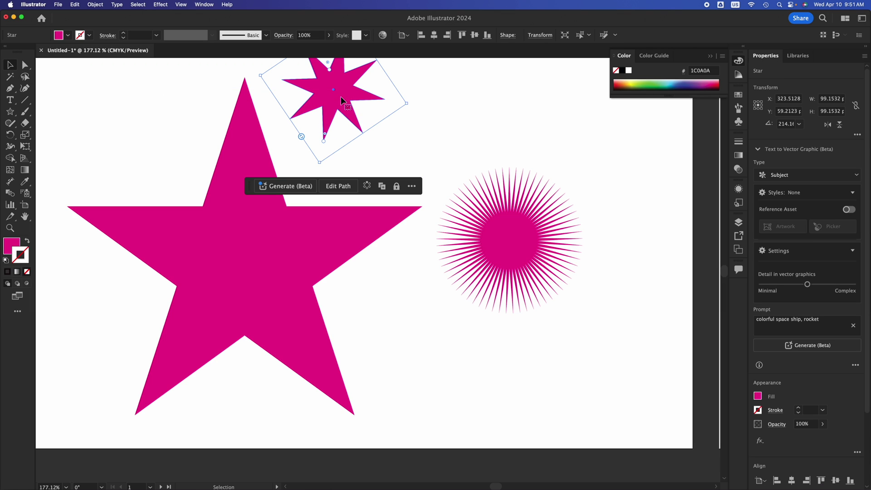
left_click_drag(344, 96, 422, 137)
left_click(455, 352)
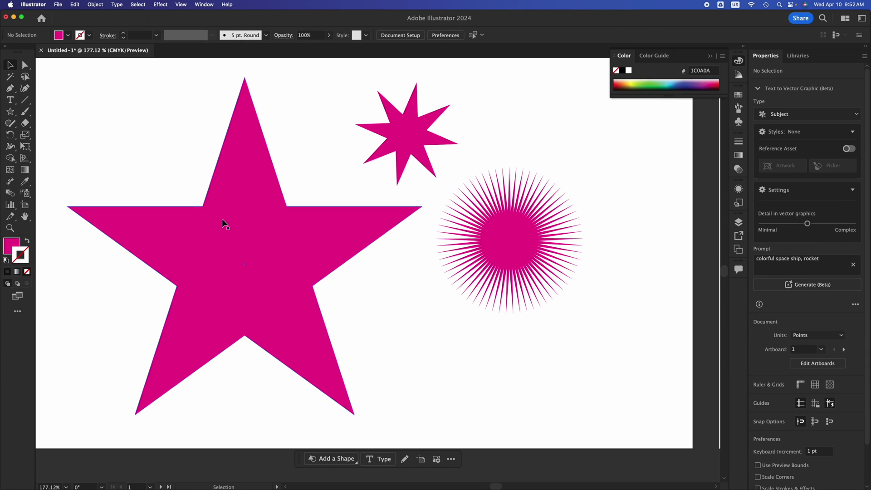
Round the large star's inner corners to about 12 pt and its outer tips with a much larger radius.
left_click(227, 226)
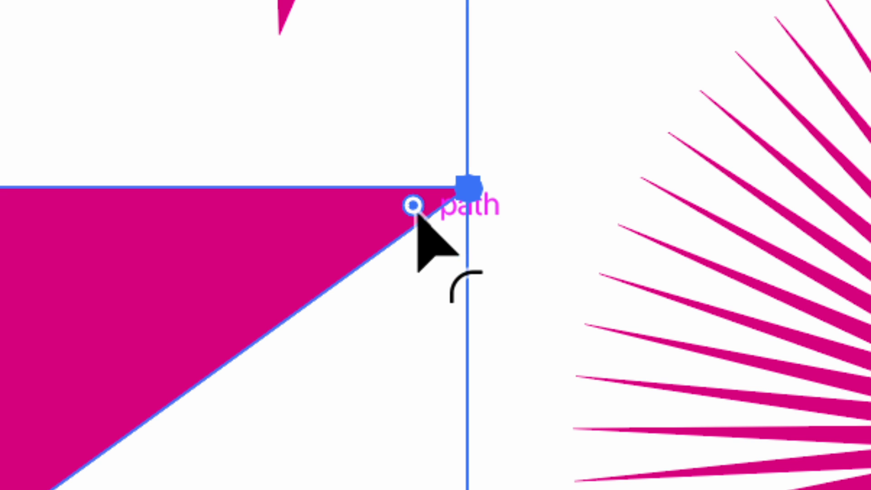
left_click_drag(408, 212, 305, 239)
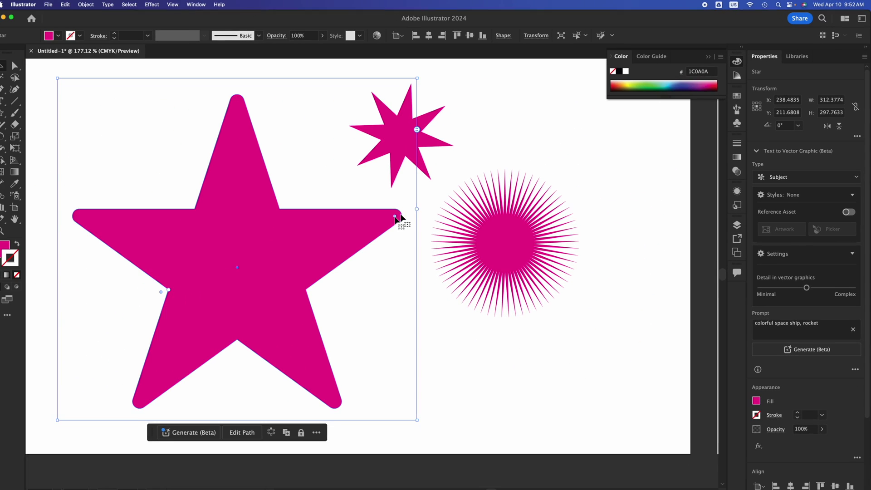
left_click_drag(169, 292, 158, 295)
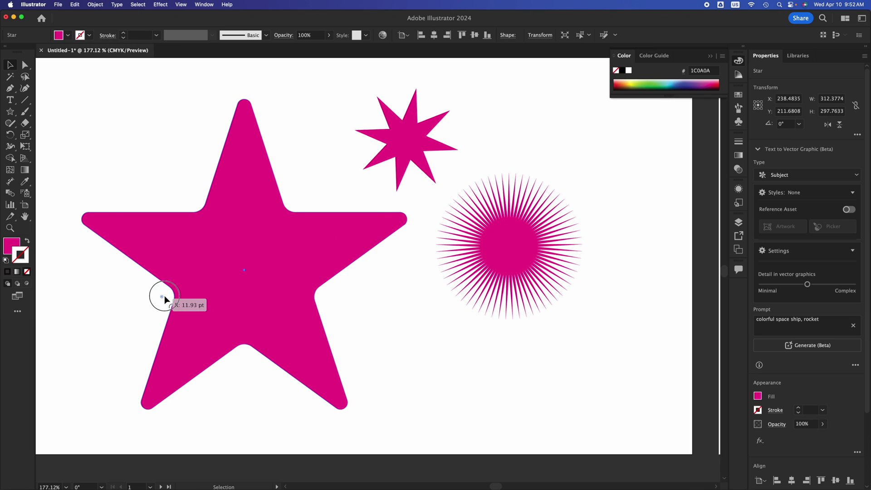
left_click_drag(399, 221, 352, 230)
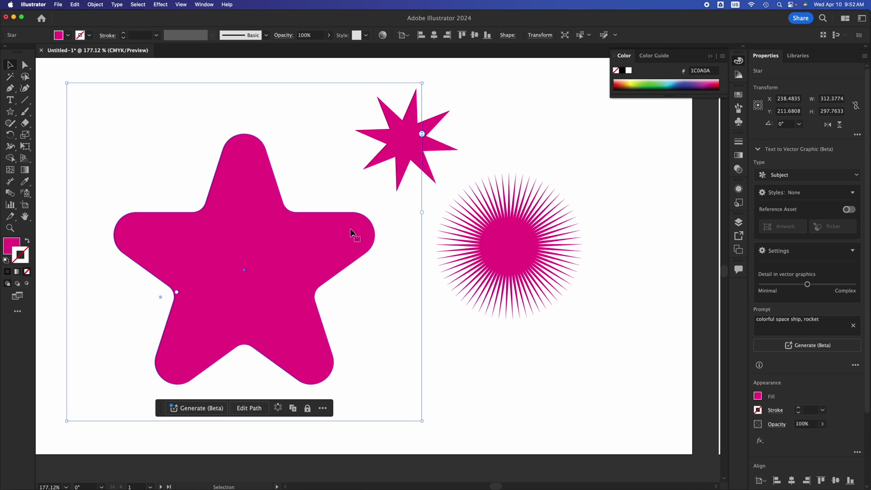
left_click(471, 345)
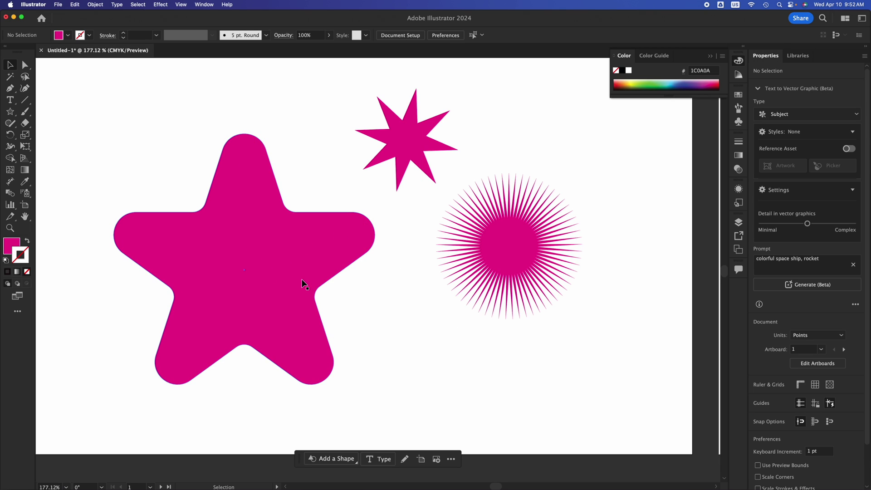
Place seven copies of the rounded star around the first artboard, overlapping its edges, and deselect them.
scroll(272, 344, "down", 5)
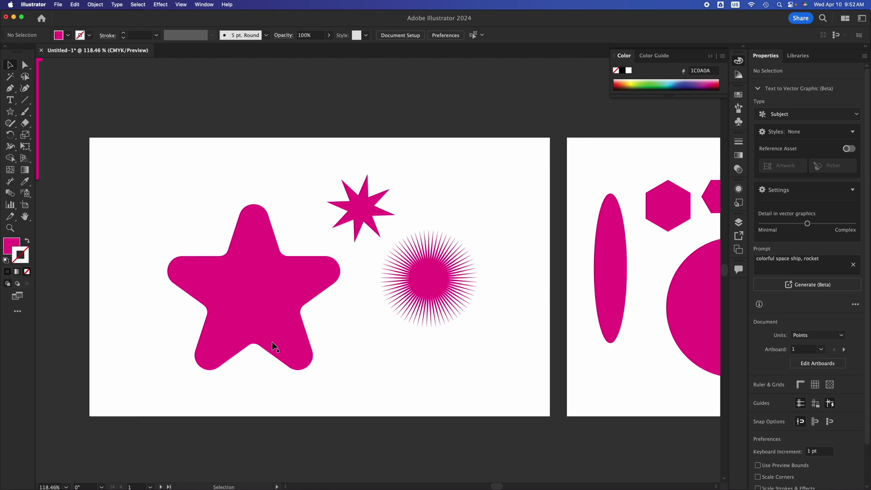
left_click(270, 320)
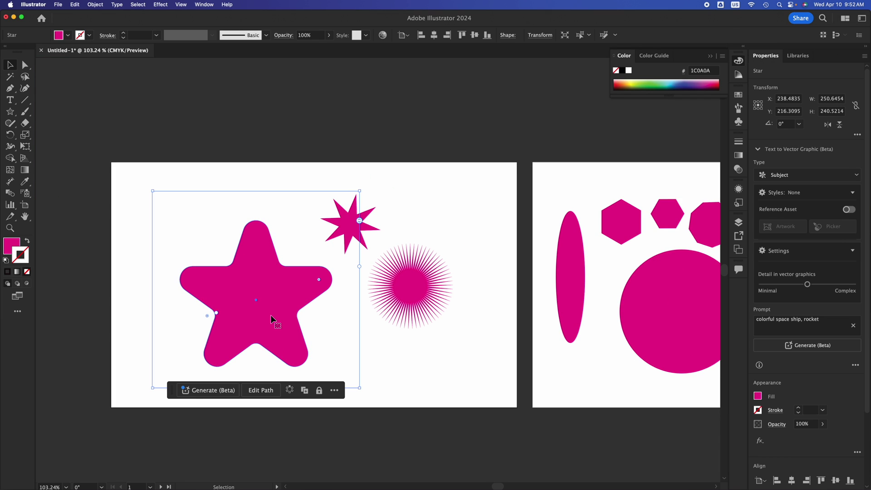
left_click_drag(271, 315, 117, 327)
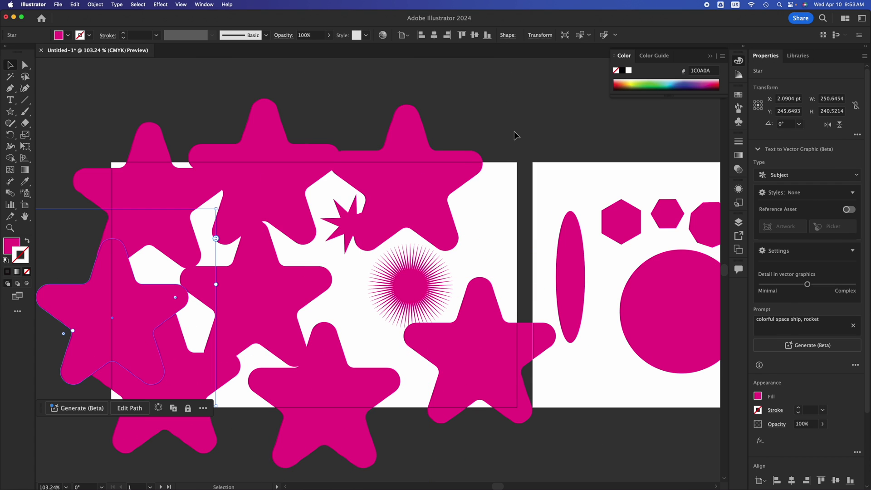
left_click(515, 136)
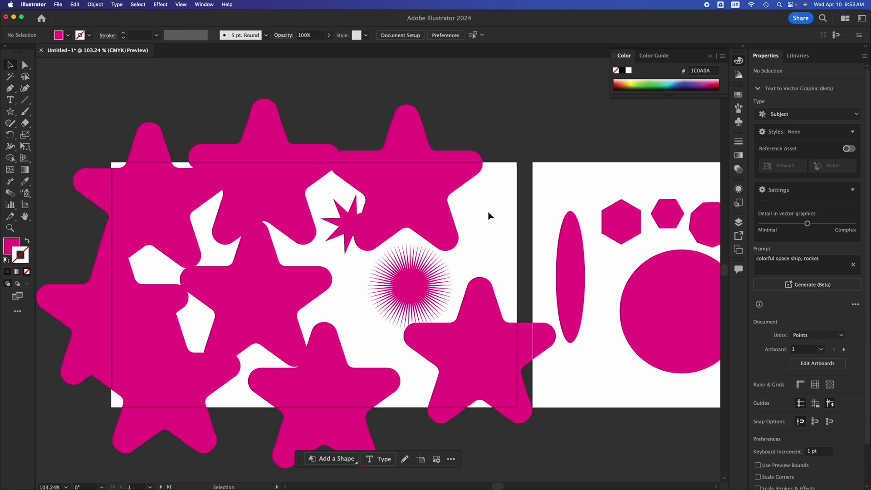
Toggle Trim View to compare the artwork with and without the parts extending beyond the artboards.
key("super+shift+alt+t")
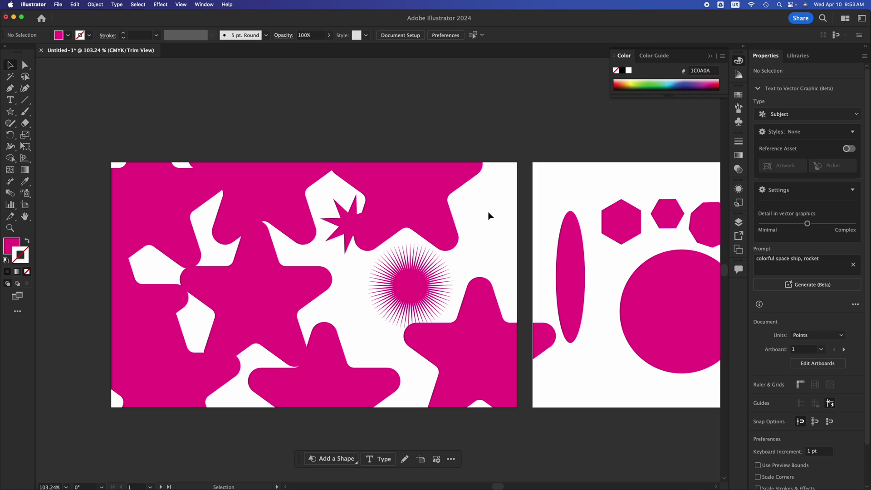
key("super+shift+alt+t")
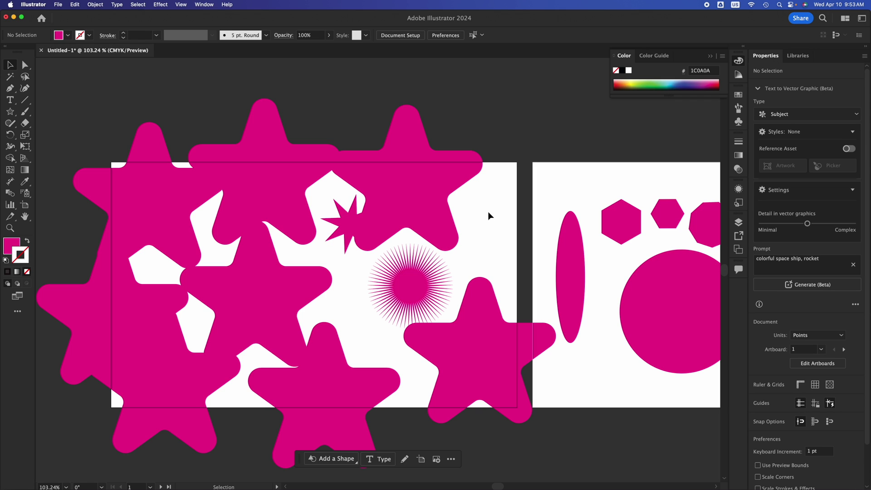
left_click(184, 5)
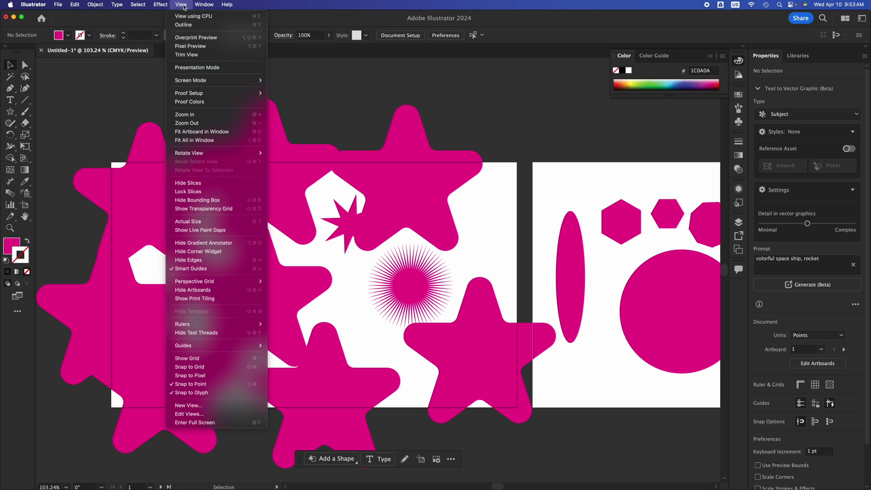
left_click(314, 80)
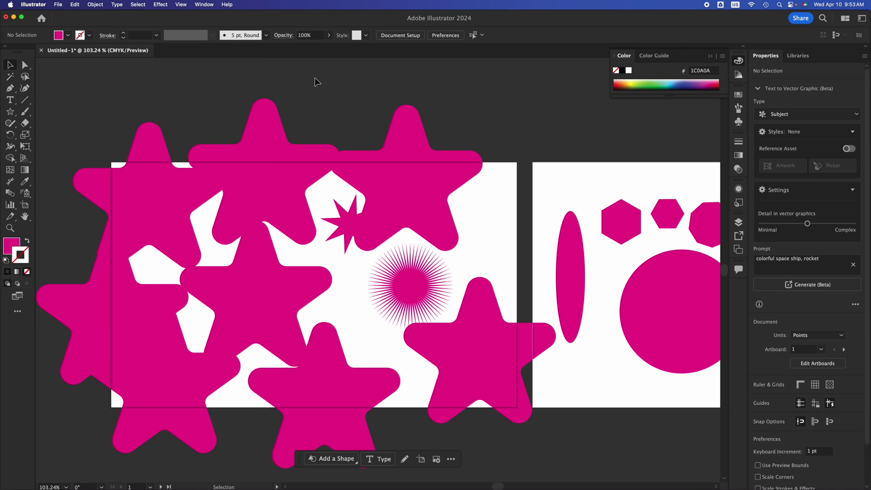
key("super+shift+alt+t")
key("super+shift+alt+t")
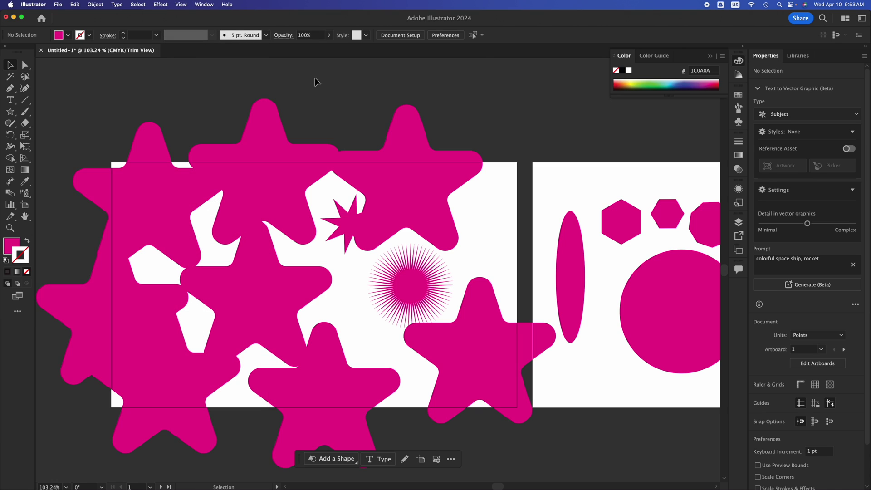